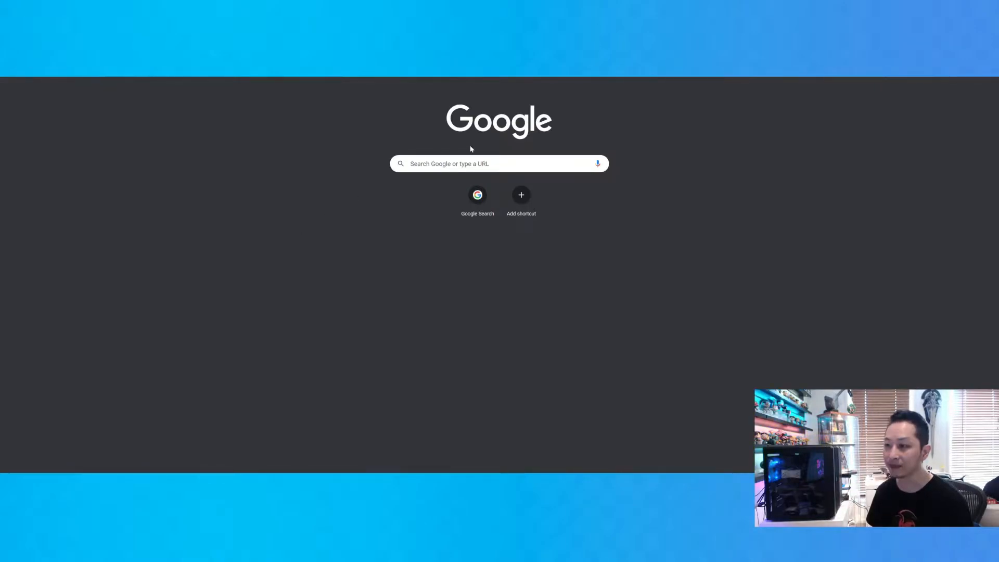
Search the web for "synfig" to find the animation software's download page.
{"action": "left_click", "coordinate": [462, 163]}
{"action": "type", "text": "synfi"}
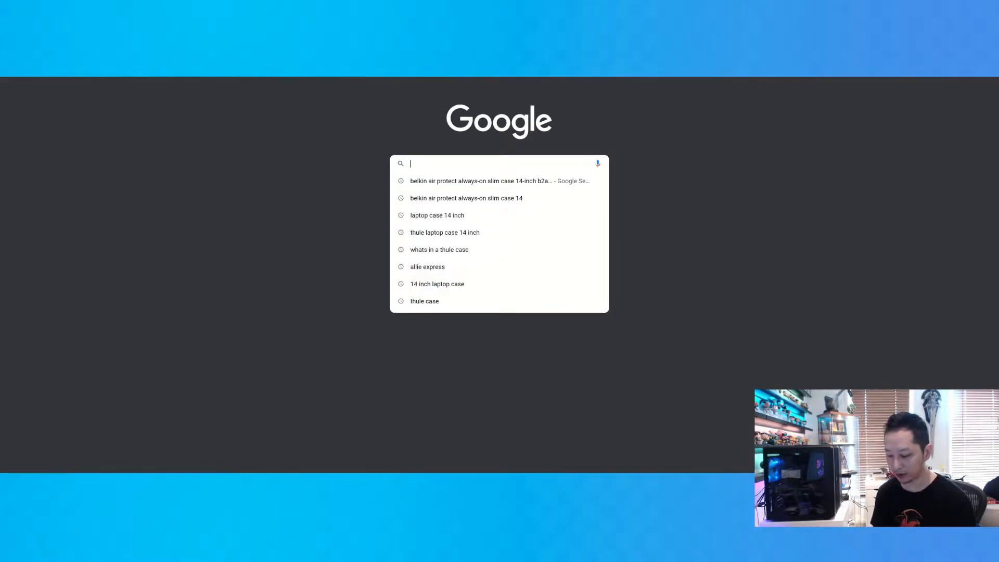
{"action": "type", "text": "g"}
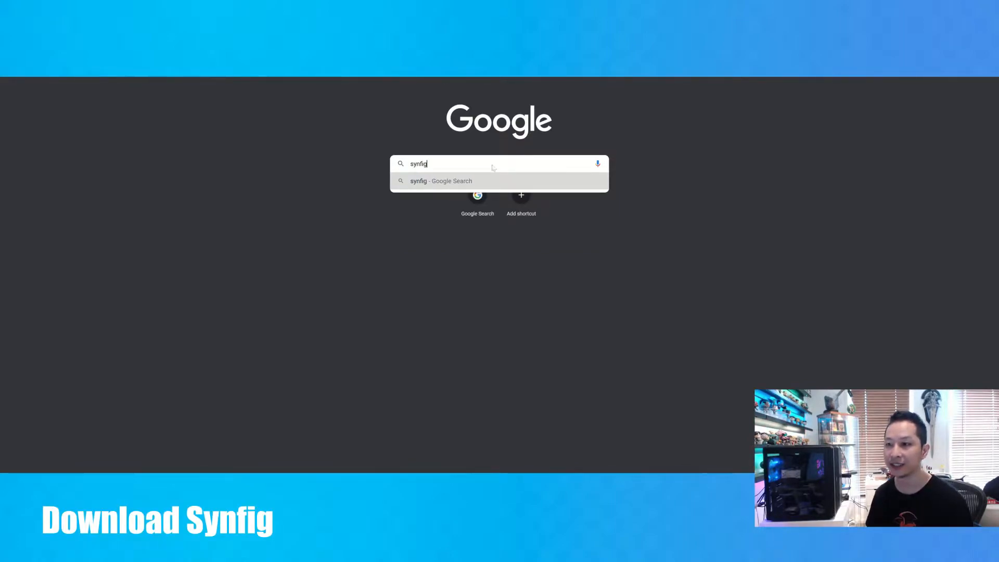
{"action": "key", "text": "Return"}
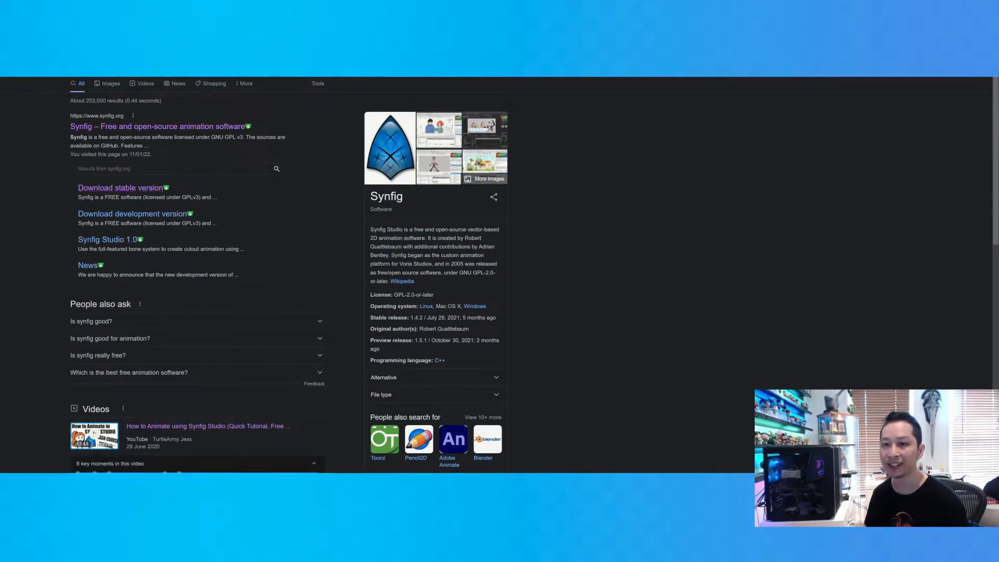
Search for "online photoshop" in a new browser tab and open the Photopea online photo editor.
{"action": "key", "text": "ctrl+t"}
{"action": "type", "text": "online photoshop"}
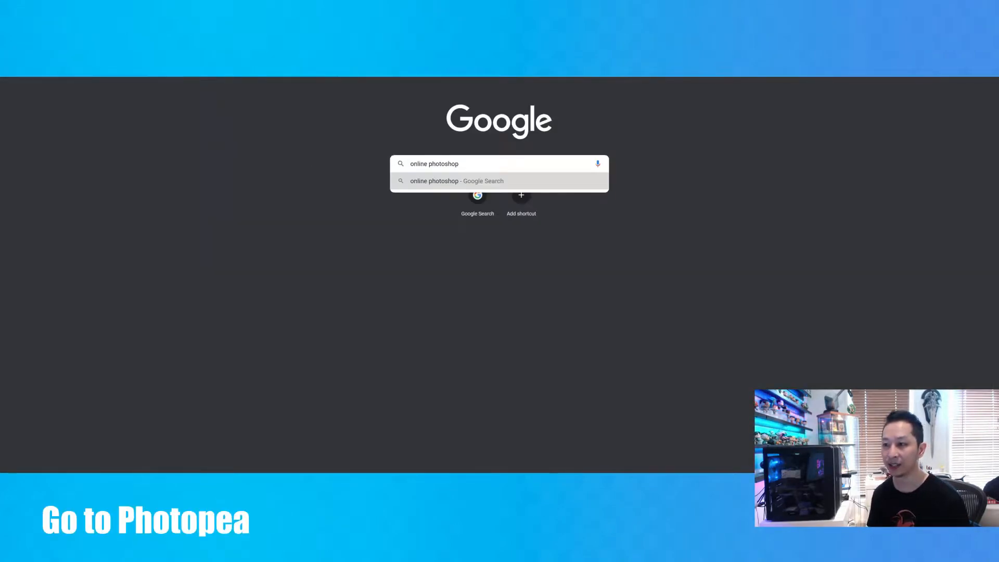
{"action": "key", "text": "Return"}
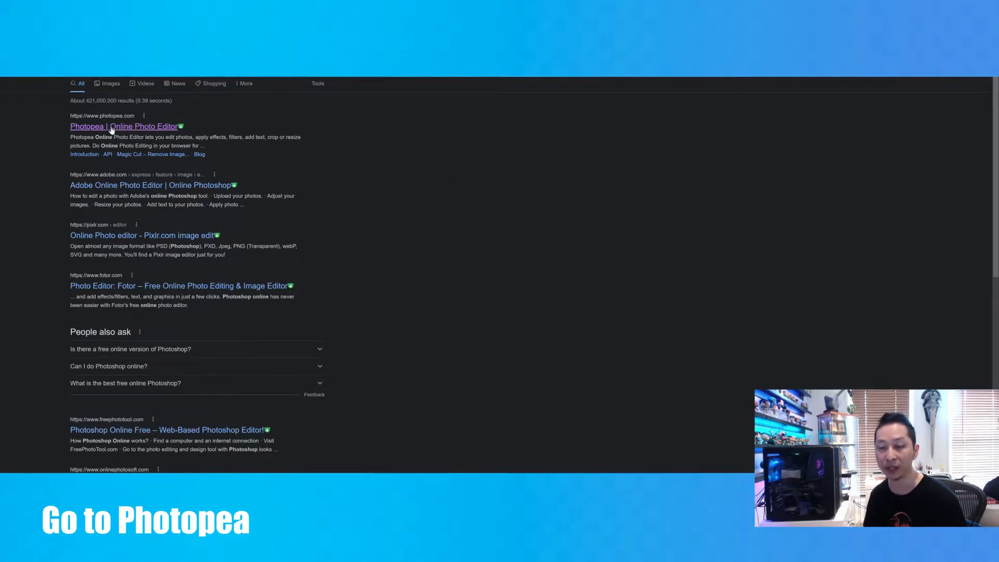
{"action": "left_click", "coordinate": [111, 126]}
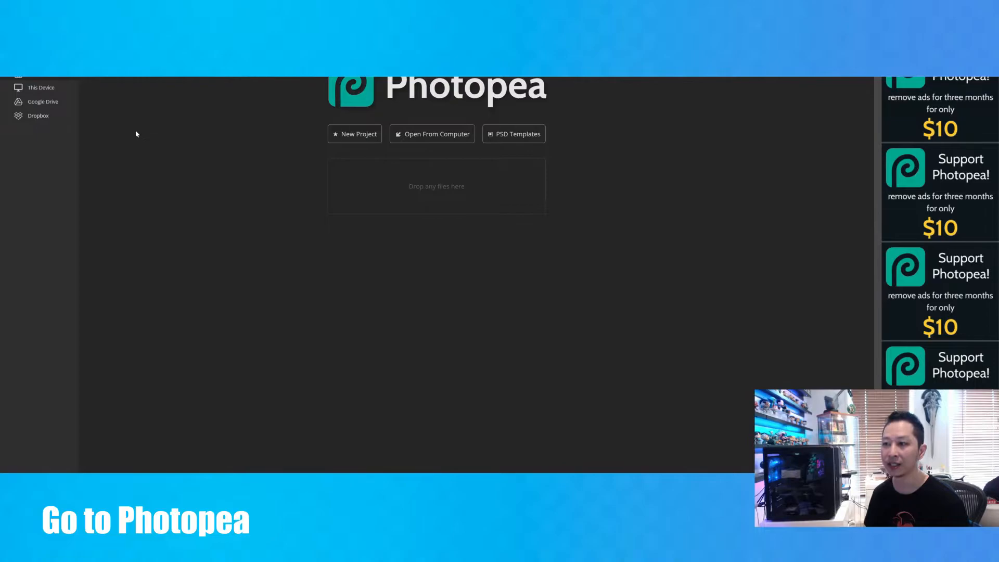
Create a blank 1280 x 720 px project with a white background and choose the Brush Tool with black as the painting colour.
{"action": "left_click", "coordinate": [361, 135]}
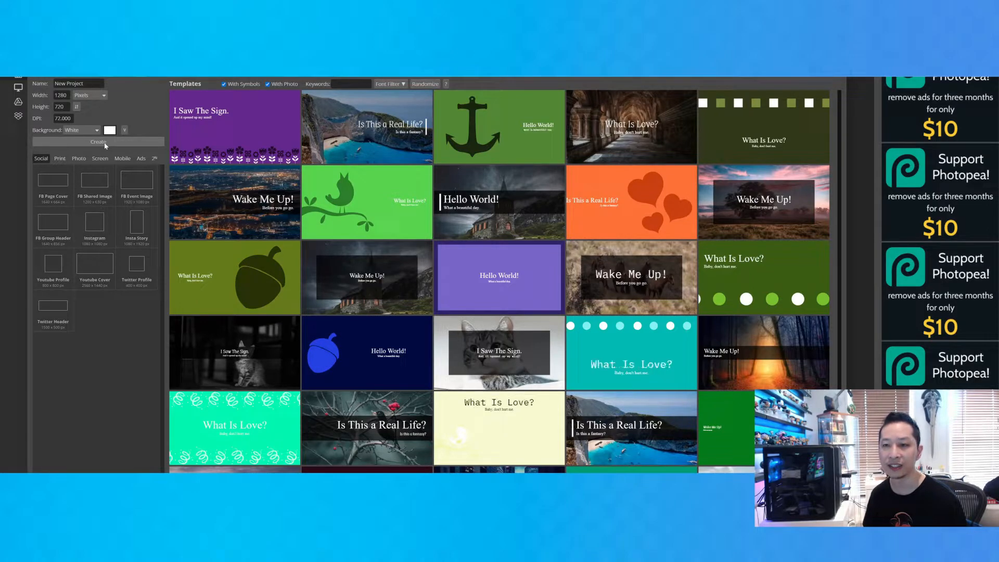
{"action": "left_click", "coordinate": [99, 142]}
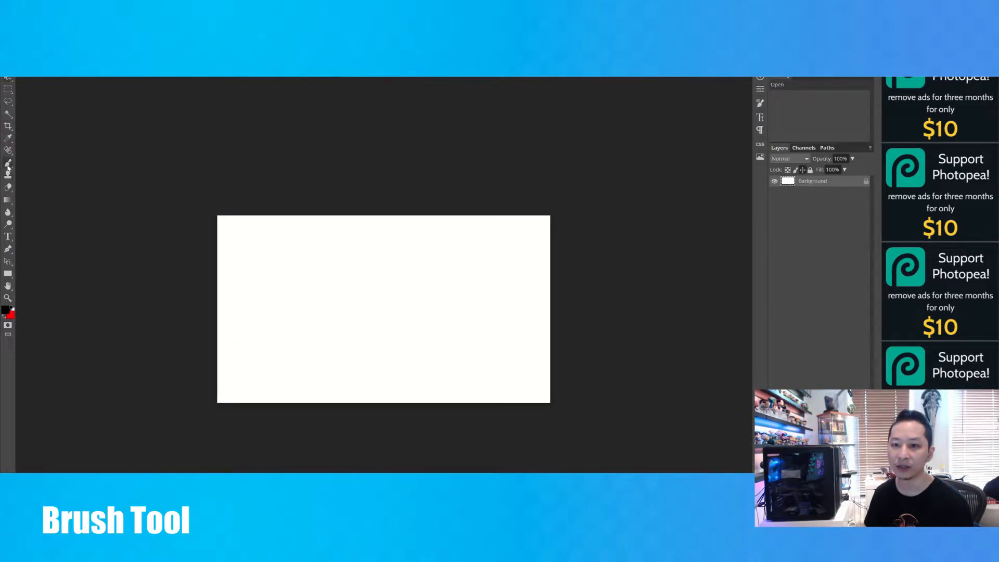
{"action": "right_click", "coordinate": [8, 166]}
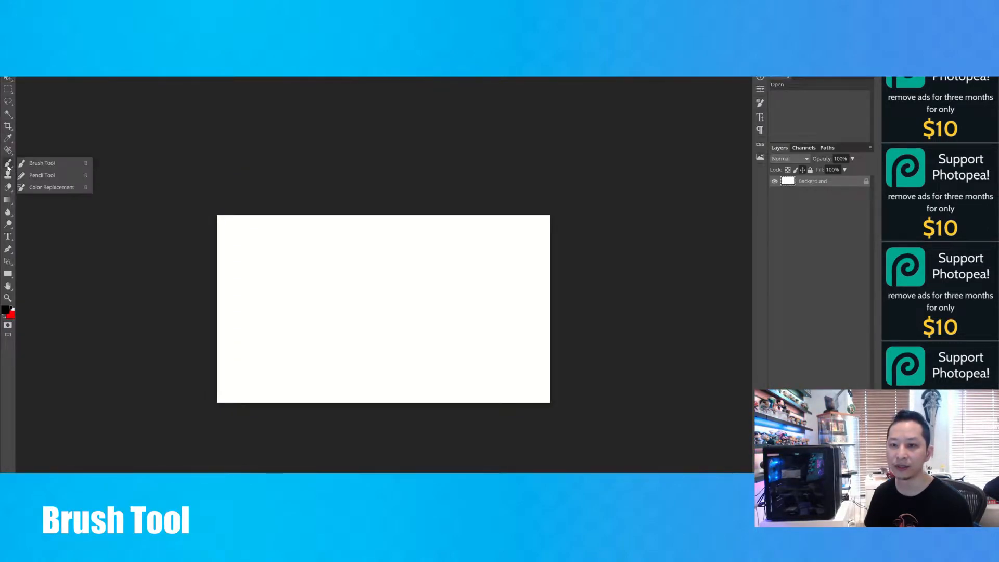
{"action": "left_click", "coordinate": [42, 164]}
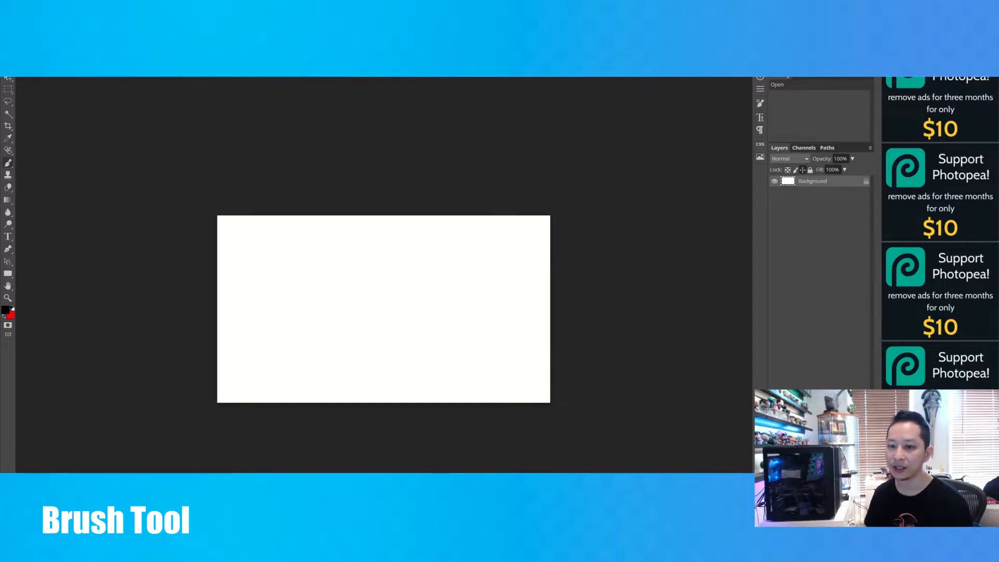
{"action": "left_click", "coordinate": [4, 317]}
{"action": "left_click", "coordinate": [5, 317]}
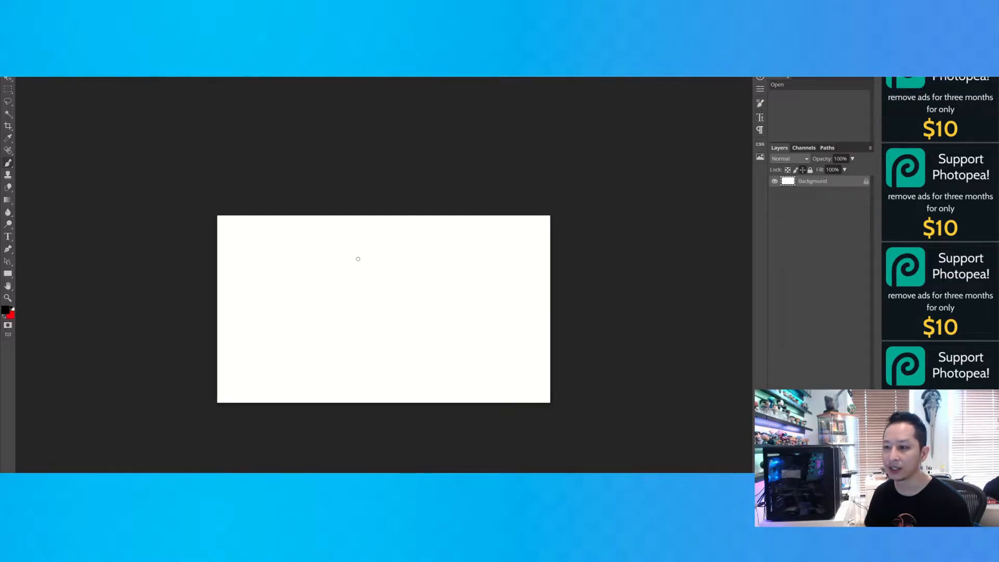
Paint a simple black-outlined character with a round smiling head, a dress-shaped body, one arm and two legs.
{"action": "mouse_move", "coordinate": [356, 257]}
{"action": "left_mouse_down"}
{"action": "mouse_move", "coordinate": [322, 297]}
{"action": "mouse_move", "coordinate": [333, 311]}
{"action": "mouse_move", "coordinate": [366, 318]}
{"action": "mouse_move", "coordinate": [395, 303]}
{"action": "mouse_move", "coordinate": [396, 275]}
{"action": "mouse_move", "coordinate": [356, 257]}
{"action": "left_mouse_up"}
{"action": "left_click", "coordinate": [347, 278]}
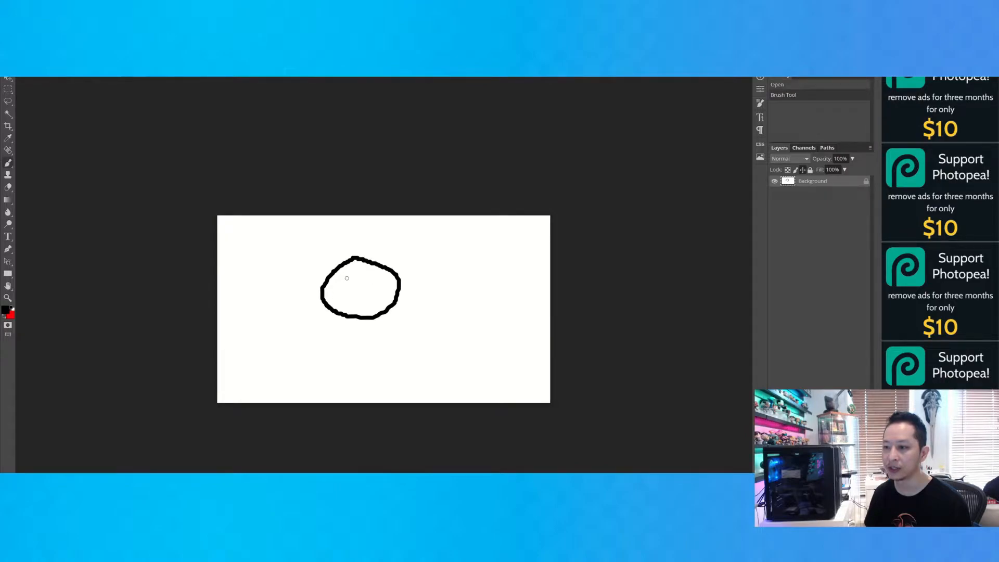
{"action": "left_click", "coordinate": [368, 277]}
{"action": "left_click_drag", "start_coordinate": [343, 293], "coordinate": [381, 287]}
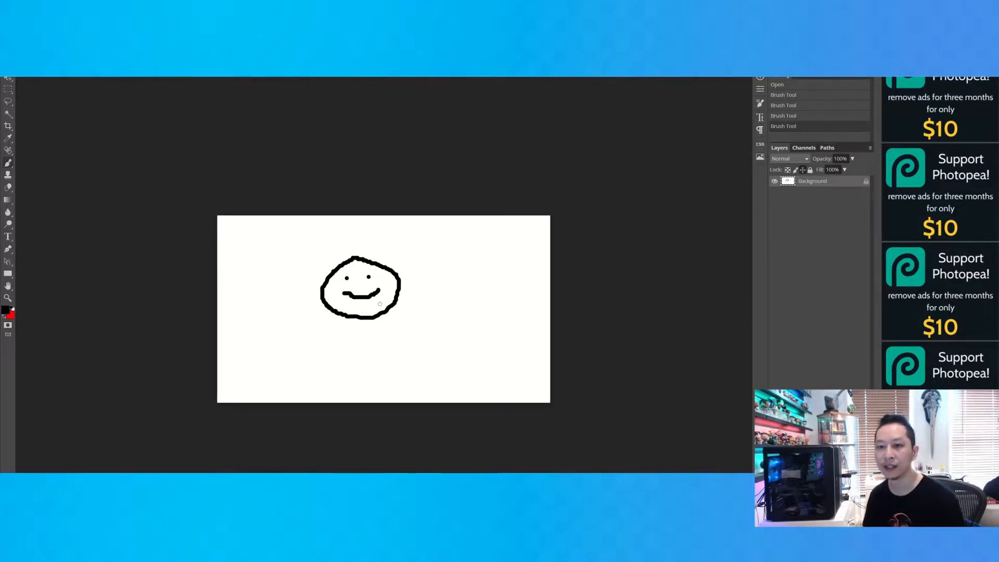
{"action": "mouse_move", "coordinate": [348, 317]}
{"action": "left_mouse_down"}
{"action": "mouse_move", "coordinate": [338, 363]}
{"action": "mouse_move", "coordinate": [389, 366]}
{"action": "mouse_move", "coordinate": [370, 321]}
{"action": "mouse_move", "coordinate": [317, 351]}
{"action": "mouse_move", "coordinate": [347, 339]}
{"action": "left_mouse_up"}
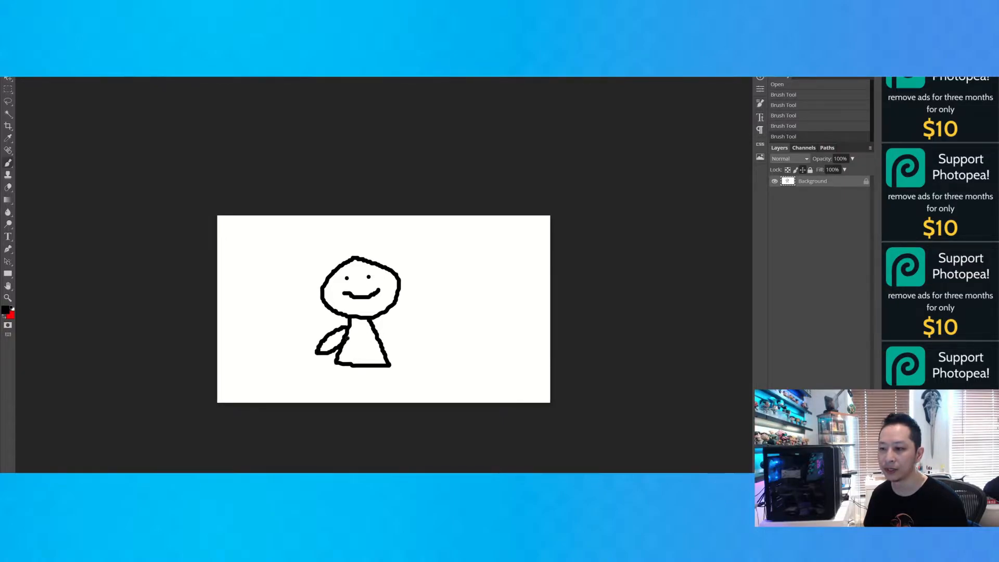
{"action": "mouse_move", "coordinate": [346, 366]}
{"action": "left_mouse_down"}
{"action": "mouse_move", "coordinate": [338, 385]}
{"action": "mouse_move", "coordinate": [348, 391]}
{"action": "mouse_move", "coordinate": [359, 364]}
{"action": "mouse_move", "coordinate": [373, 393]}
{"action": "mouse_move", "coordinate": [382, 367]}
{"action": "left_mouse_up"}
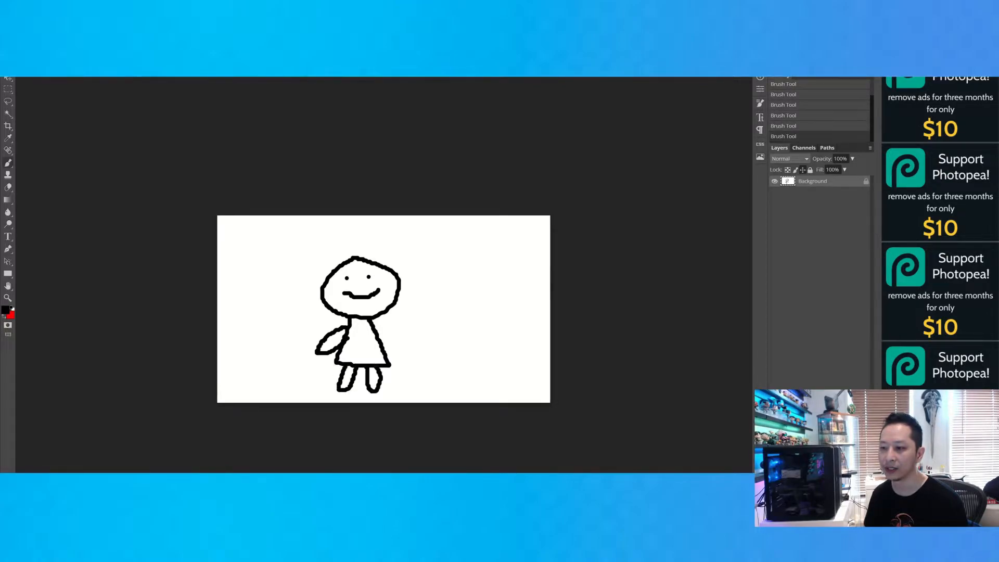
Select the white area around the character with the Magic Wand and delete it to make the background transparent.
{"action": "left_click", "coordinate": [8, 115]}
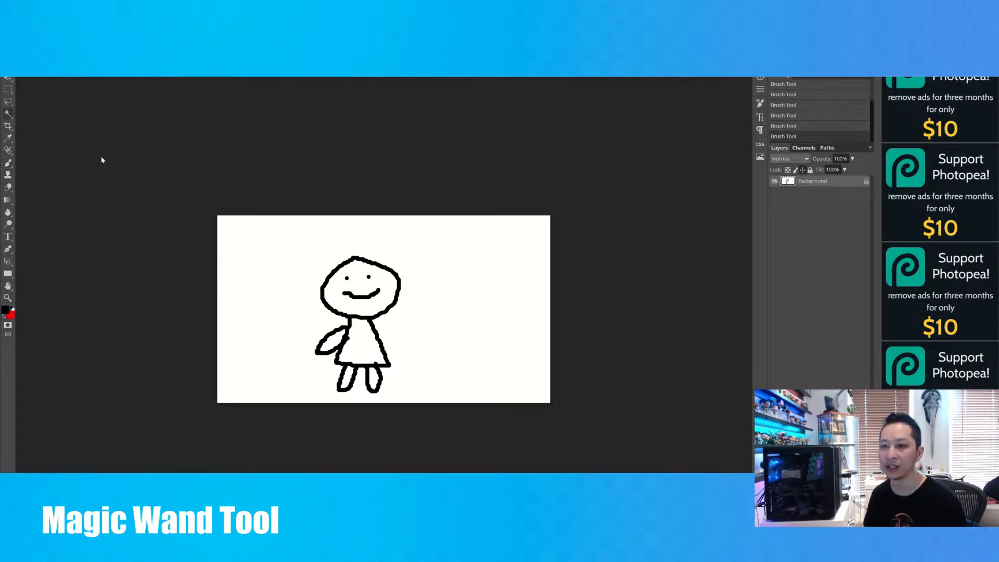
{"action": "left_click", "coordinate": [303, 257]}
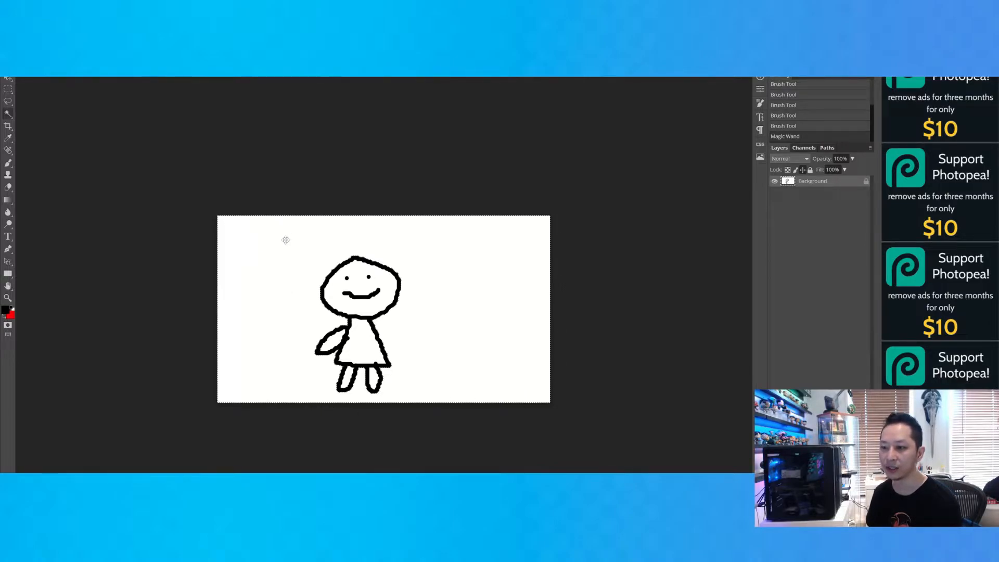
{"action": "key", "text": "Delete"}
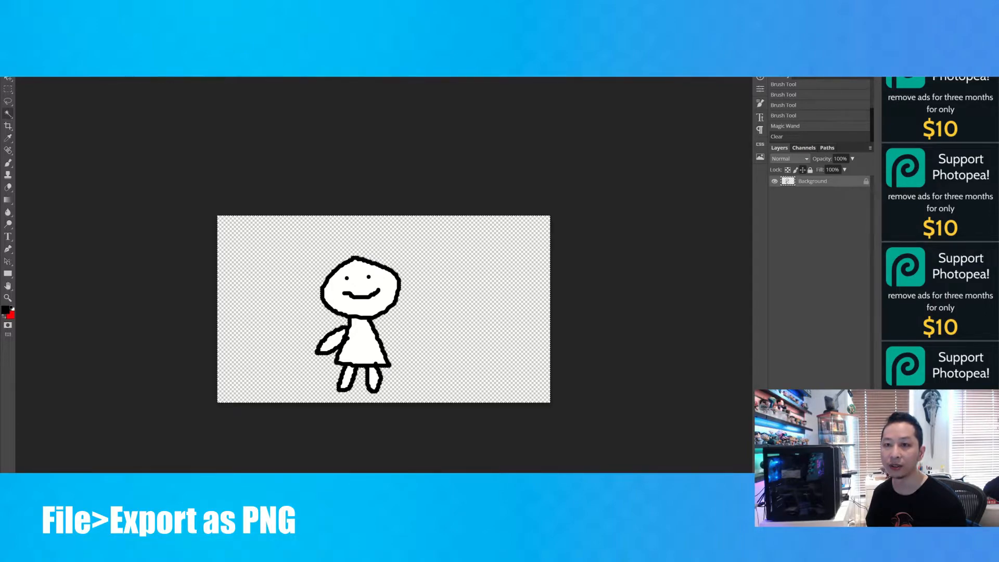
Export the character drawing as a 1280 x 720 px PNG named New Project at 100% quality.
{"action": "left_click", "coordinate": [9, 46]}
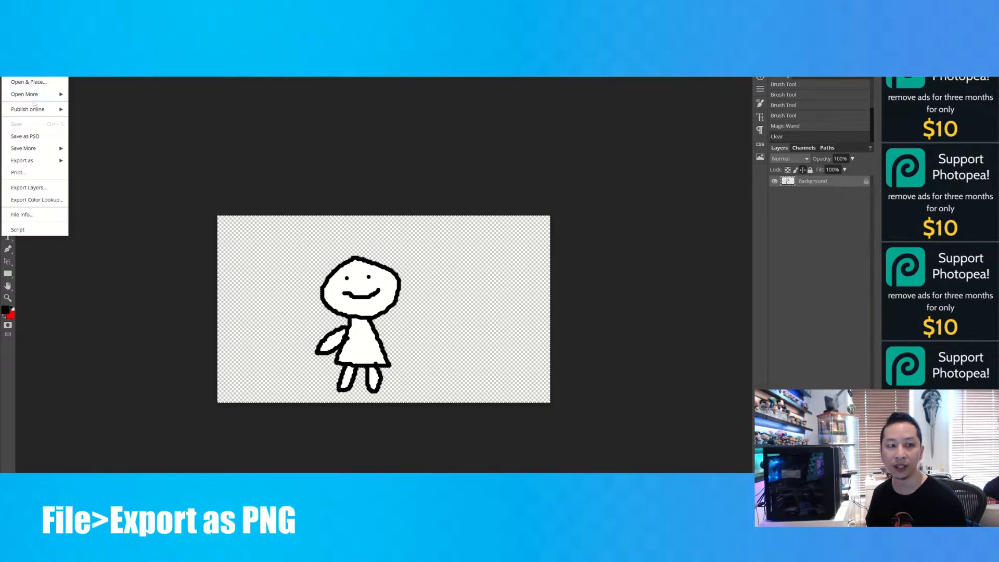
{"action": "mouse_move", "coordinate": [54, 166]}
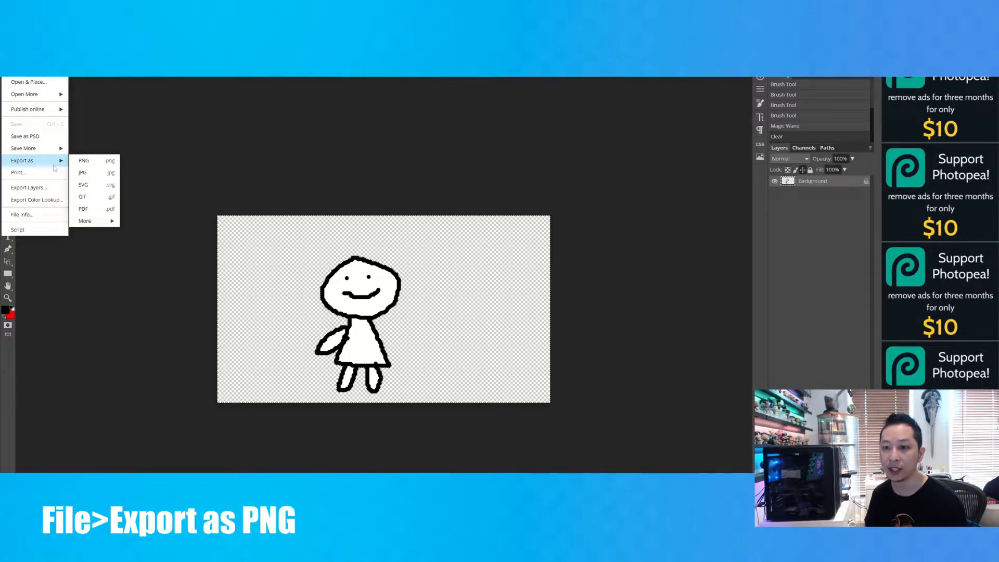
{"action": "left_click", "coordinate": [85, 162]}
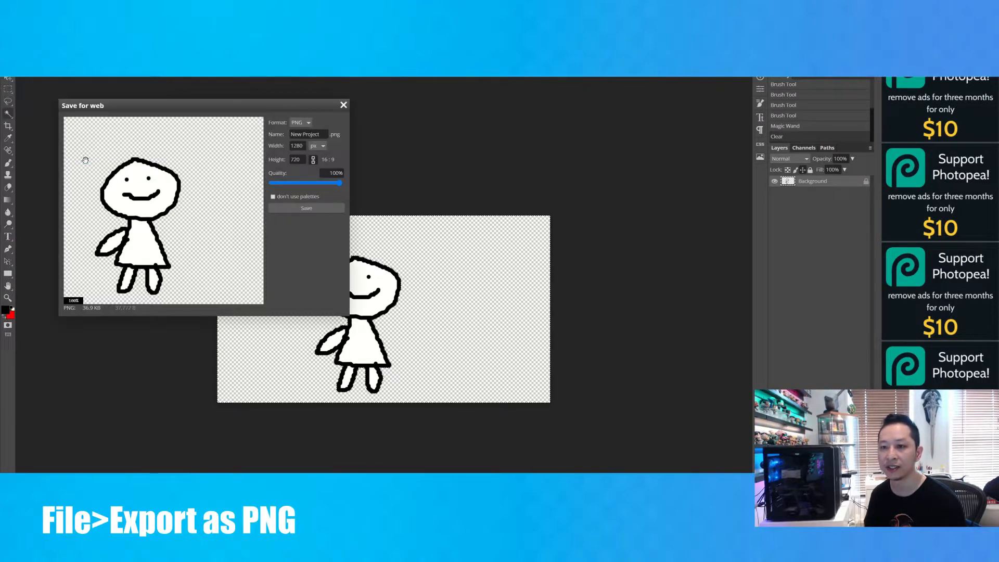
{"action": "left_click", "coordinate": [307, 208]}
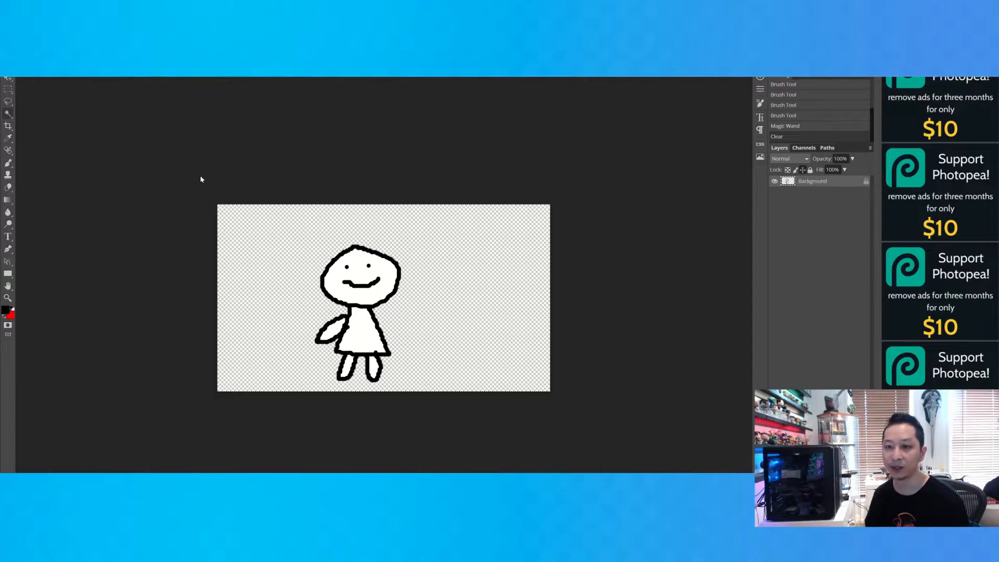
Create another 1280 x 720 px project with a white background and paint a slanted oval arm outline in black with the Brush Tool.
{"action": "left_click", "coordinate": [9, 45]}
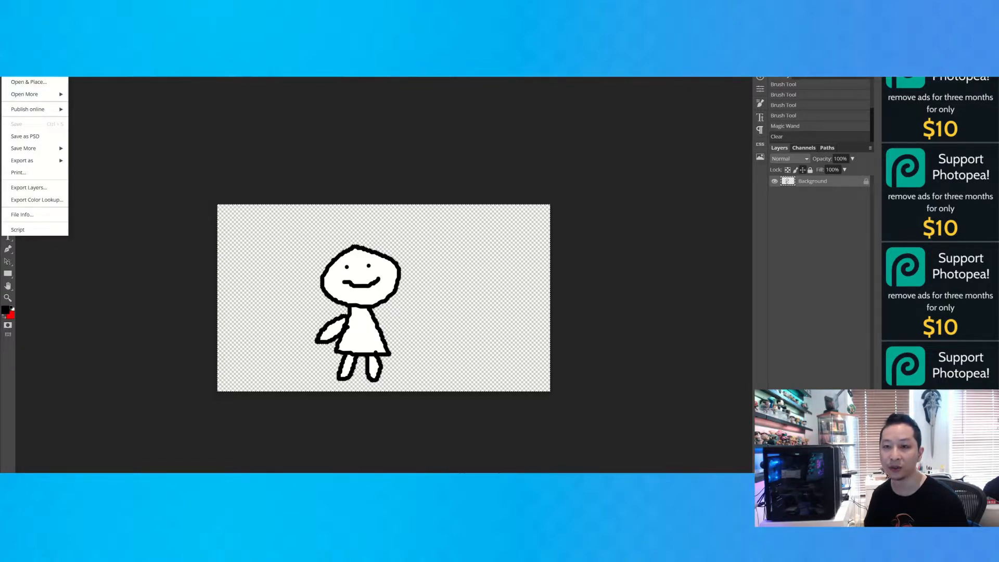
{"action": "left_click", "coordinate": [19, 57]}
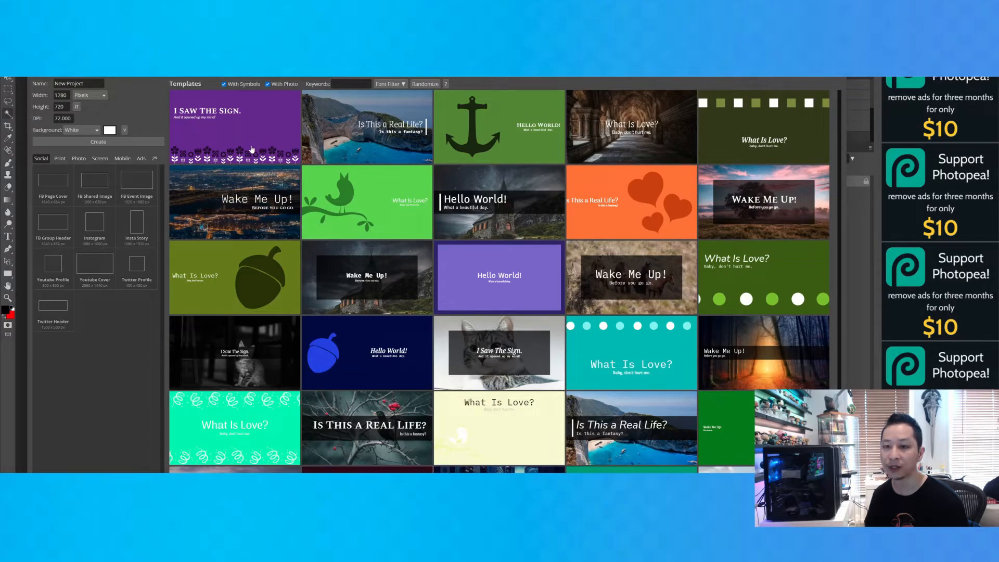
{"action": "left_click", "coordinate": [110, 144]}
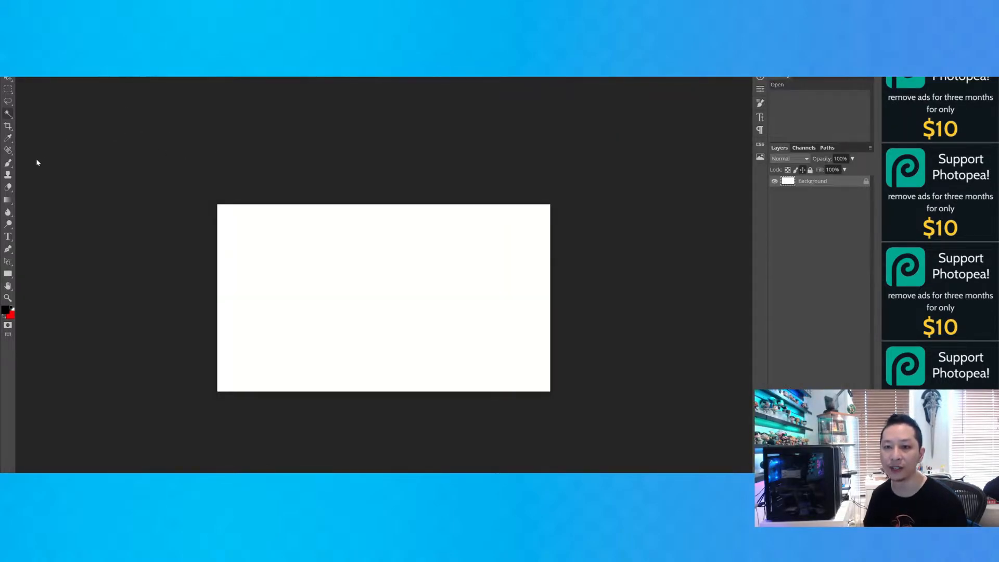
{"action": "left_click", "coordinate": [7, 163]}
{"action": "mouse_move", "coordinate": [357, 292]}
{"action": "left_mouse_down"}
{"action": "mouse_move", "coordinate": [402, 260]}
{"action": "mouse_move", "coordinate": [391, 289]}
{"action": "mouse_move", "coordinate": [372, 300]}
{"action": "mouse_move", "coordinate": [359, 293]}
{"action": "left_mouse_up"}
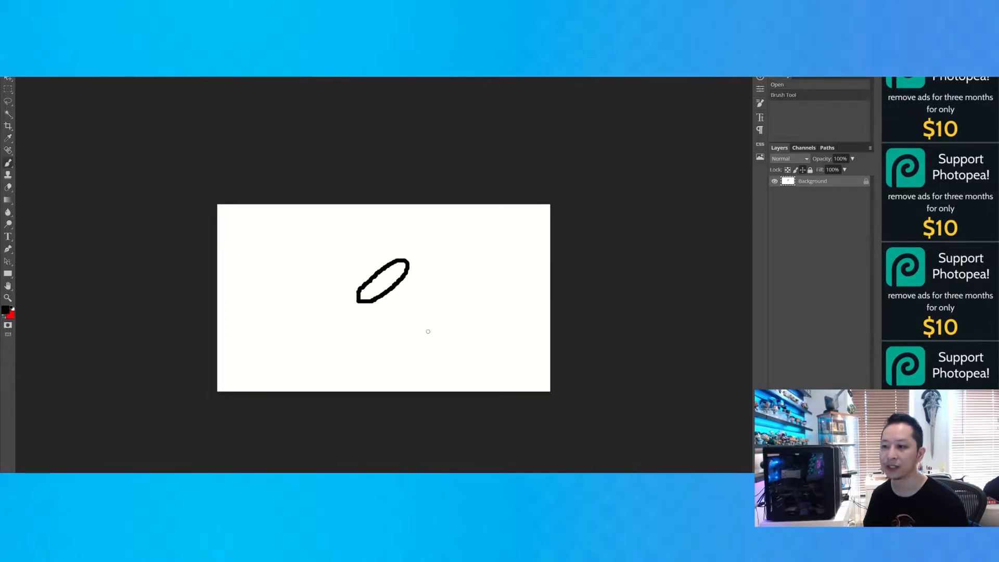
Select the white area around the arm with the Magic Wand and delete it.
{"action": "left_click", "coordinate": [7, 115]}
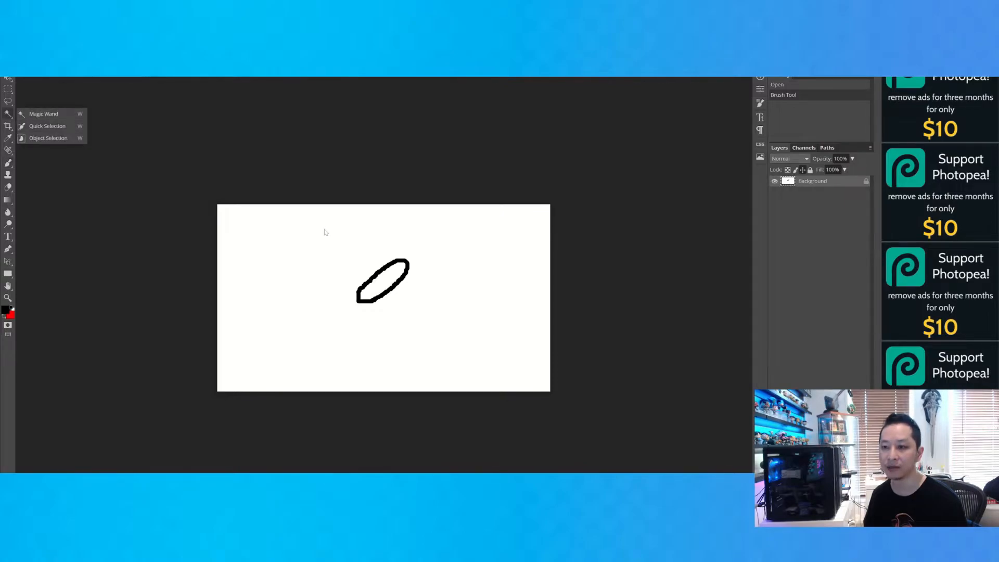
{"action": "left_click", "coordinate": [28, 113]}
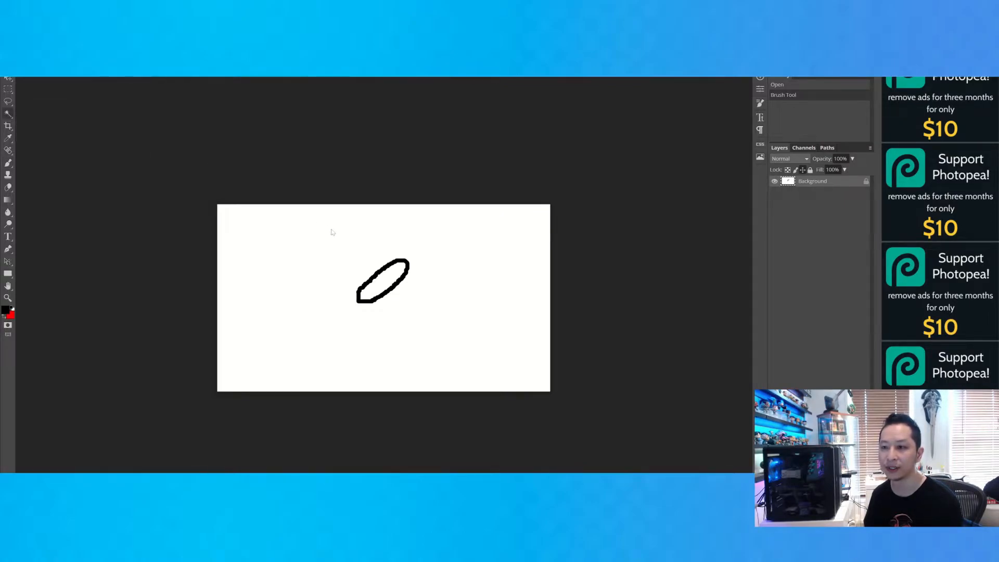
{"action": "left_click", "coordinate": [350, 247]}
{"action": "key", "text": "Delete"}
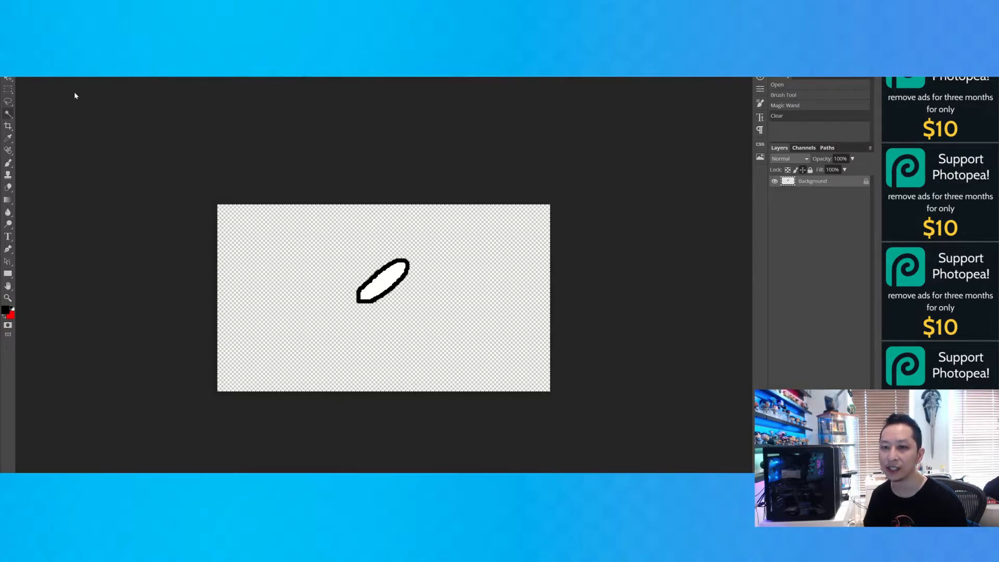
Export the arm drawing as arm.png into the animation folder and close the folder window.
{"action": "left_click", "coordinate": [8, 45]}
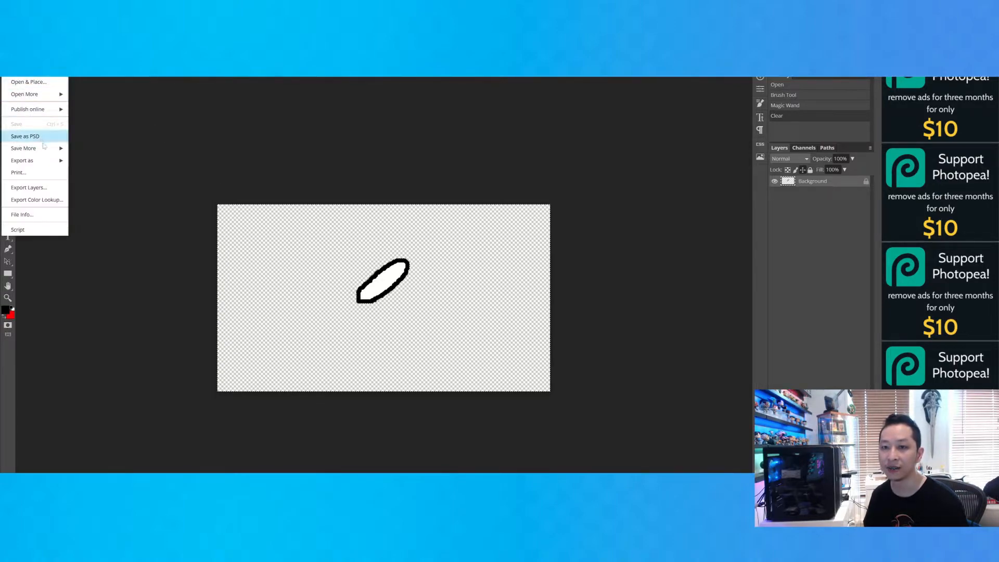
{"action": "mouse_move", "coordinate": [51, 161]}
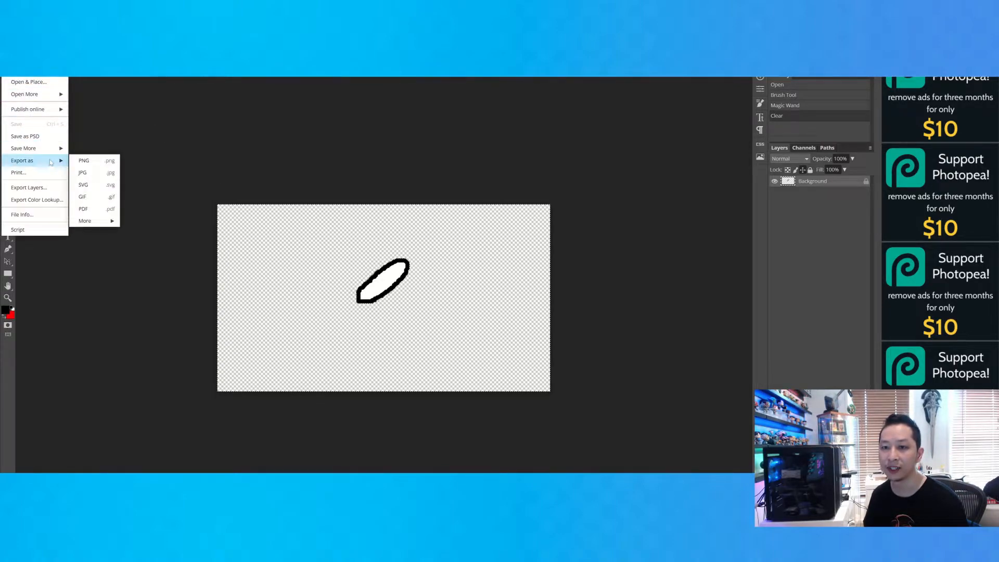
{"action": "left_click", "coordinate": [90, 166]}
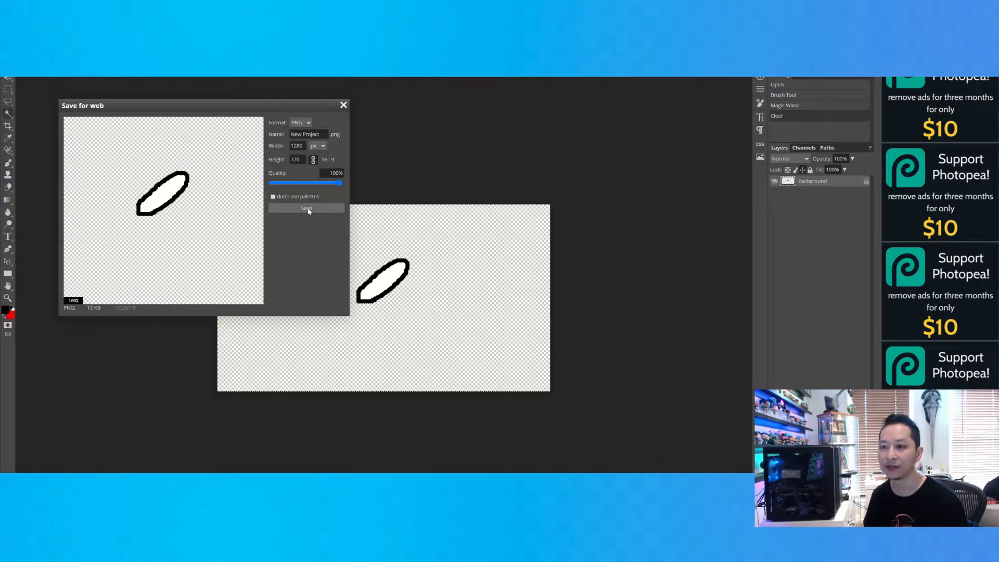
{"action": "left_click", "coordinate": [307, 208]}
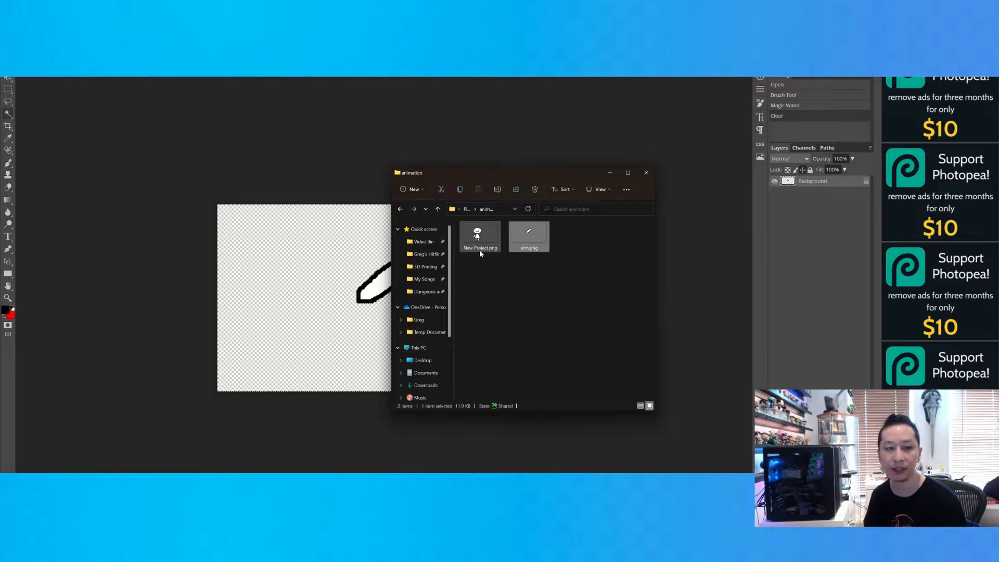
{"action": "left_click", "coordinate": [647, 172]}
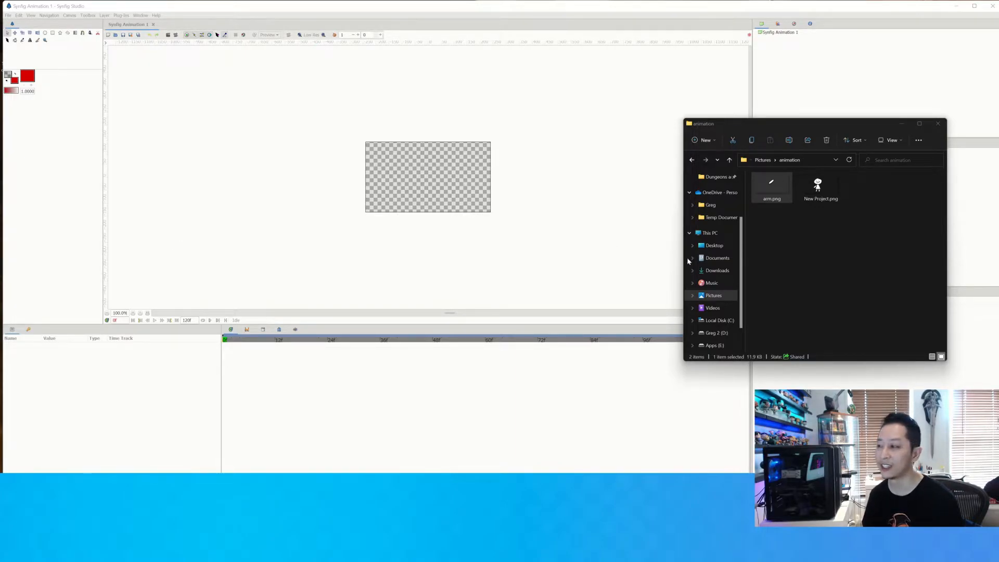
Rename New Project.png to girl.png in the animation folder and import it onto the Synfig canvas.
{"action": "left_click", "coordinate": [796, 240]}
{"action": "left_click", "coordinate": [815, 201]}
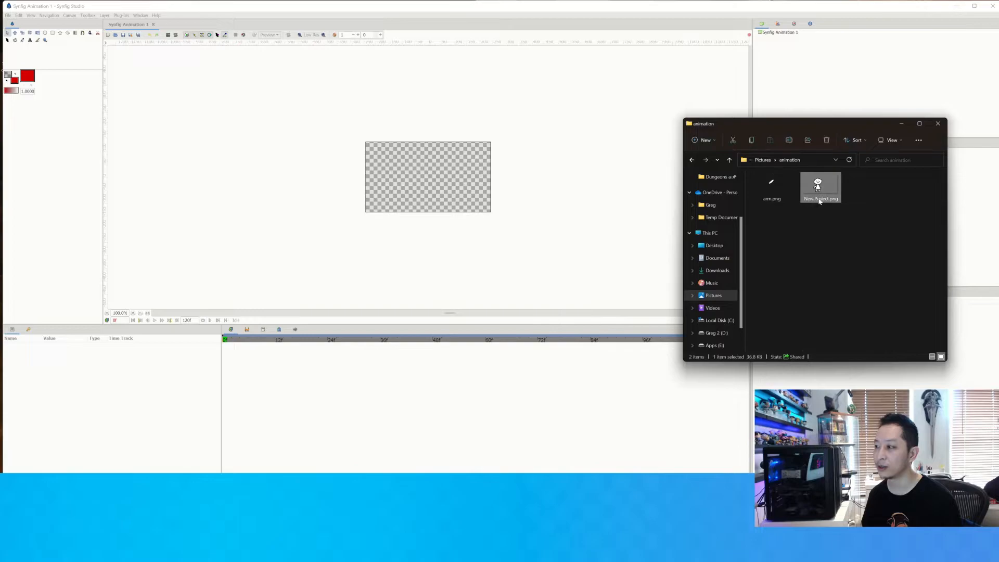
{"action": "key", "text": "F2"}
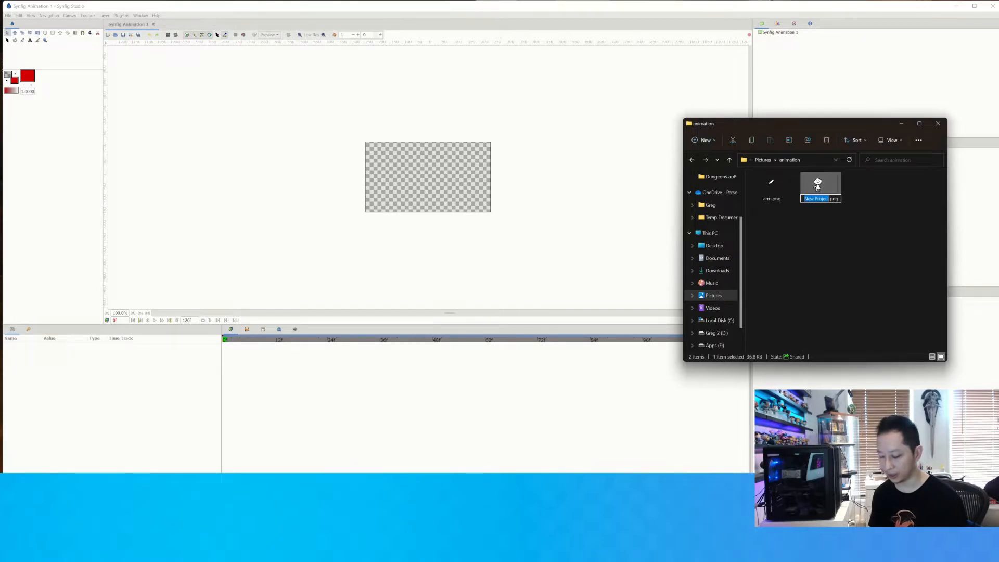
{"action": "type", "text": "girl"}
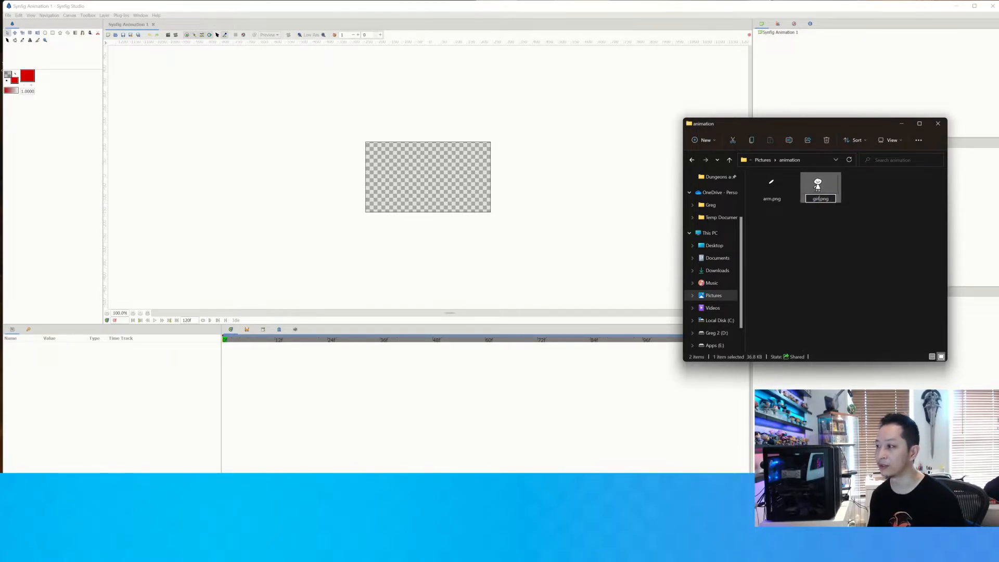
{"action": "key", "text": "Return"}
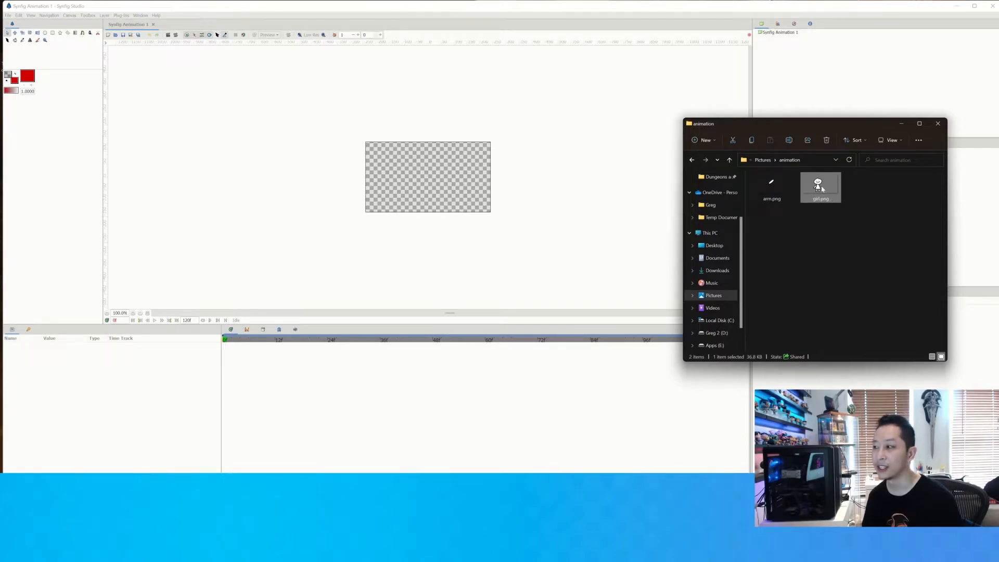
{"action": "left_click_drag", "start_coordinate": [822, 190], "coordinate": [419, 183]}
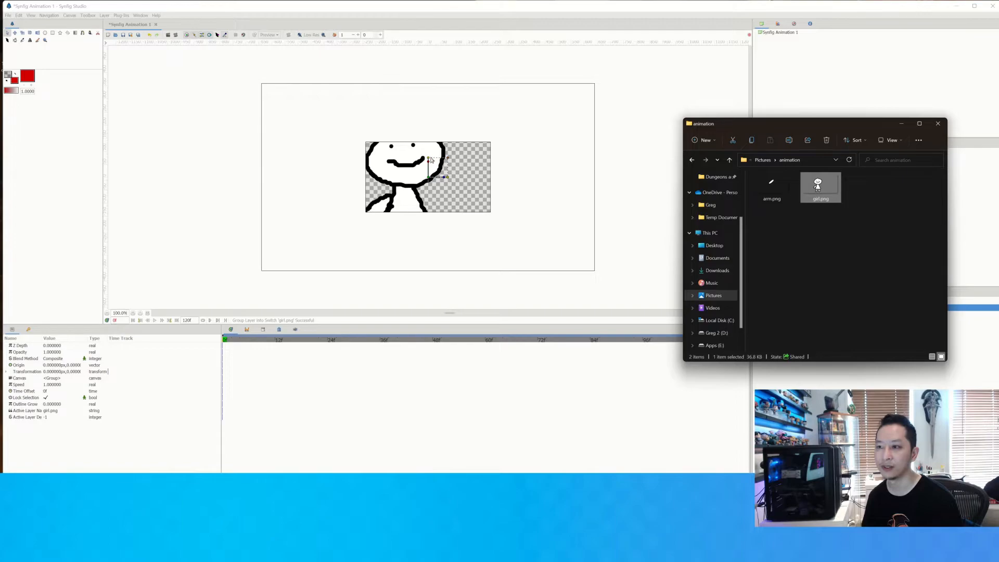
Set the canvas image size to 800 px wide and 800 px high in the canvas properties.
{"action": "right_click", "coordinate": [472, 180]}
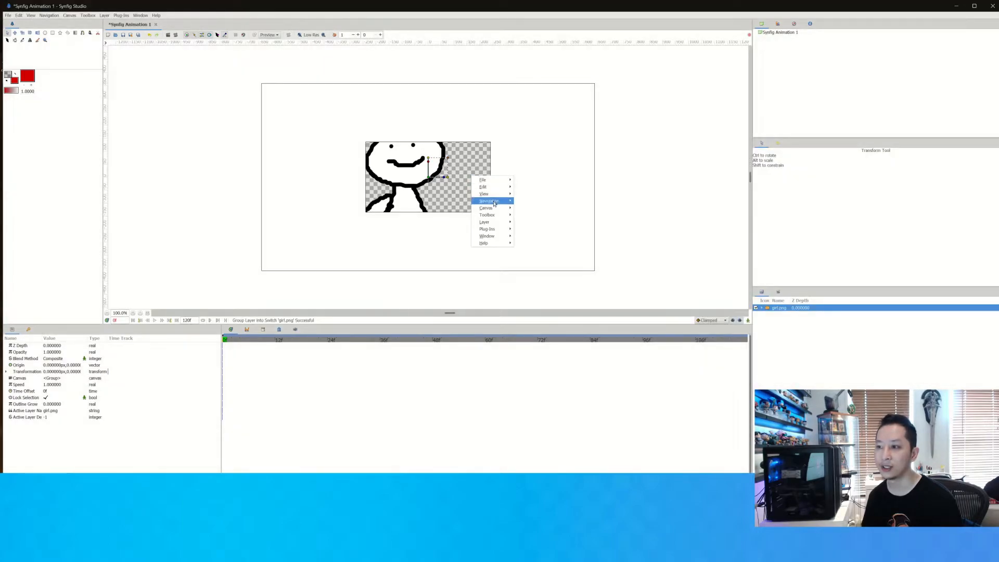
{"action": "mouse_move", "coordinate": [514, 192]}
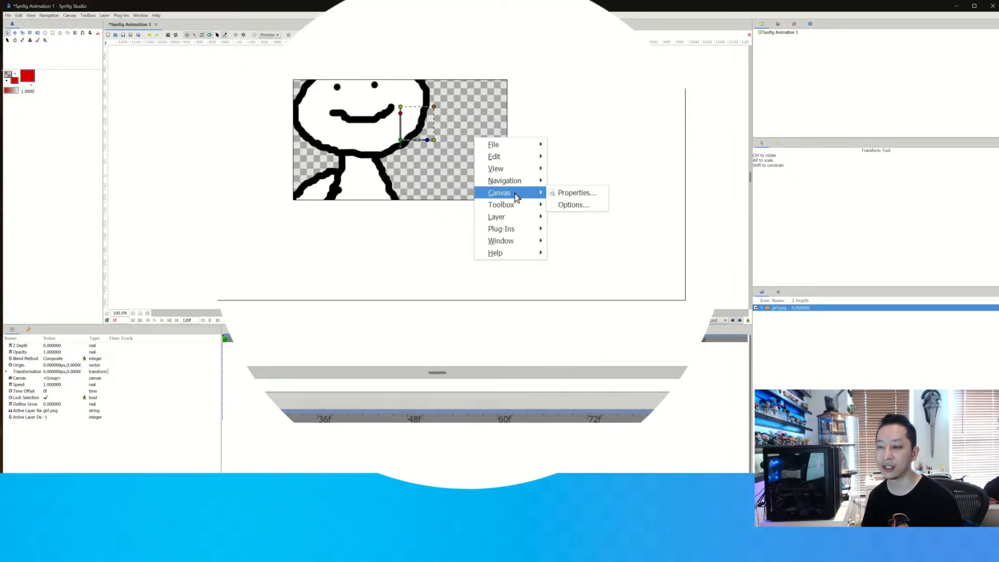
{"action": "left_click", "coordinate": [567, 196]}
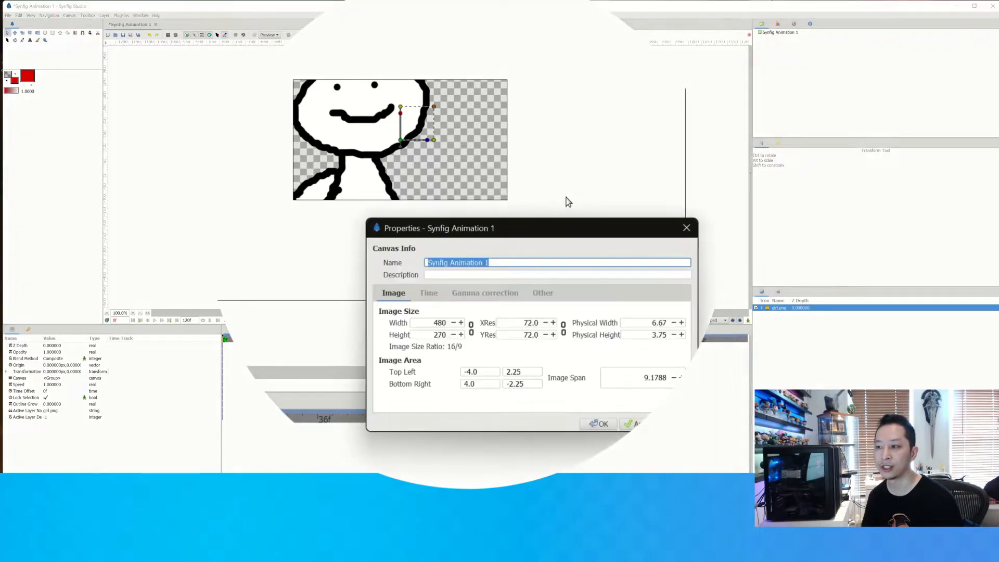
{"action": "double_click", "coordinate": [439, 323]}
{"action": "type", "text": "800"}
{"action": "double_click", "coordinate": [434, 335]}
{"action": "type", "text": "800"}
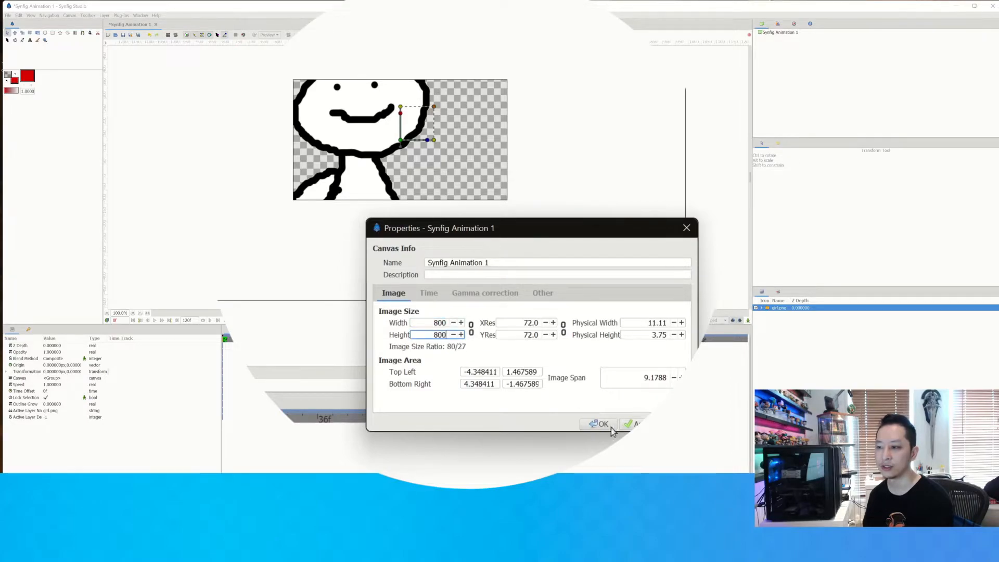
{"action": "left_click", "coordinate": [603, 422]}
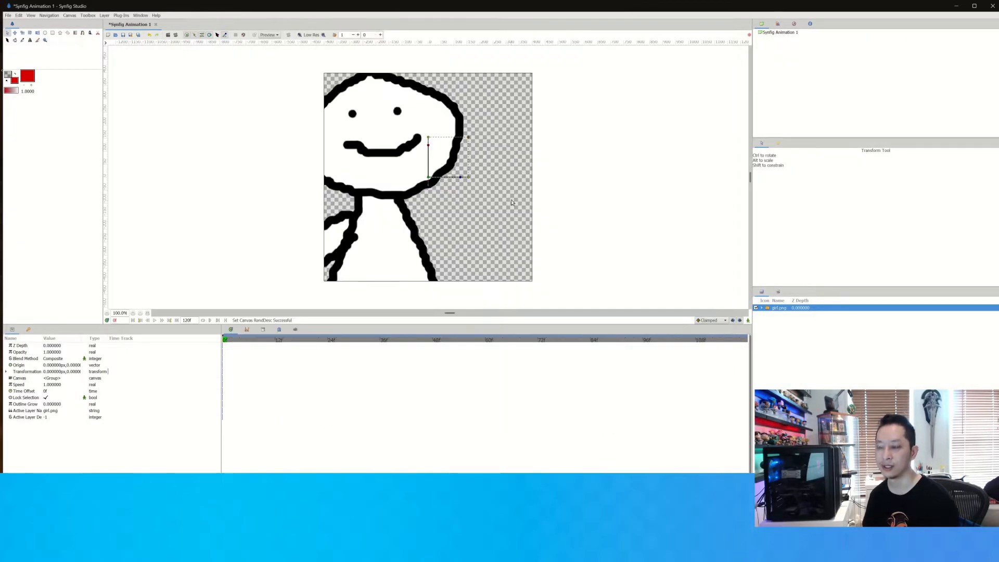
Save the animation as a compressed Synfig file named girl.
{"action": "left_click", "coordinate": [512, 202]}
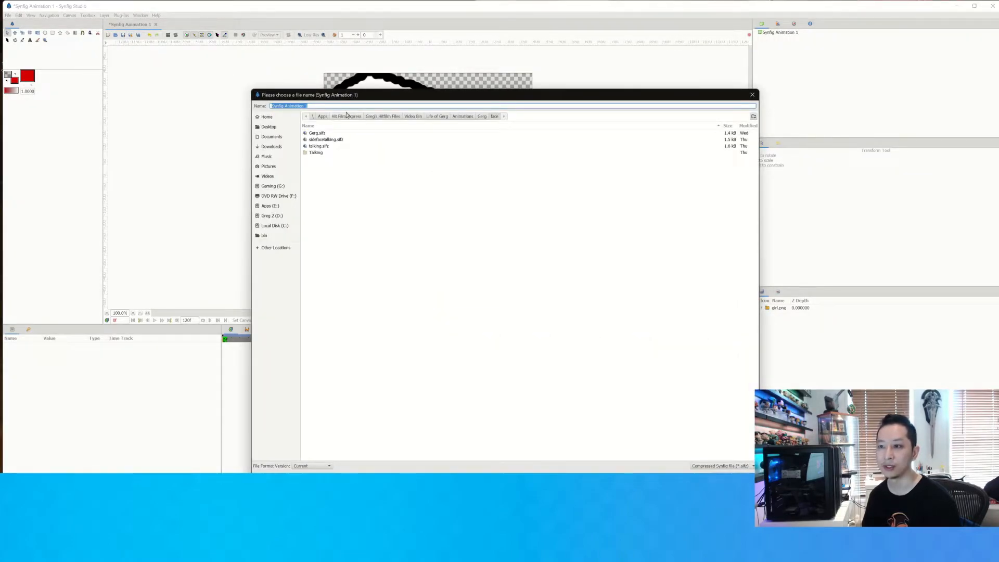
{"action": "type", "text": "girl"}
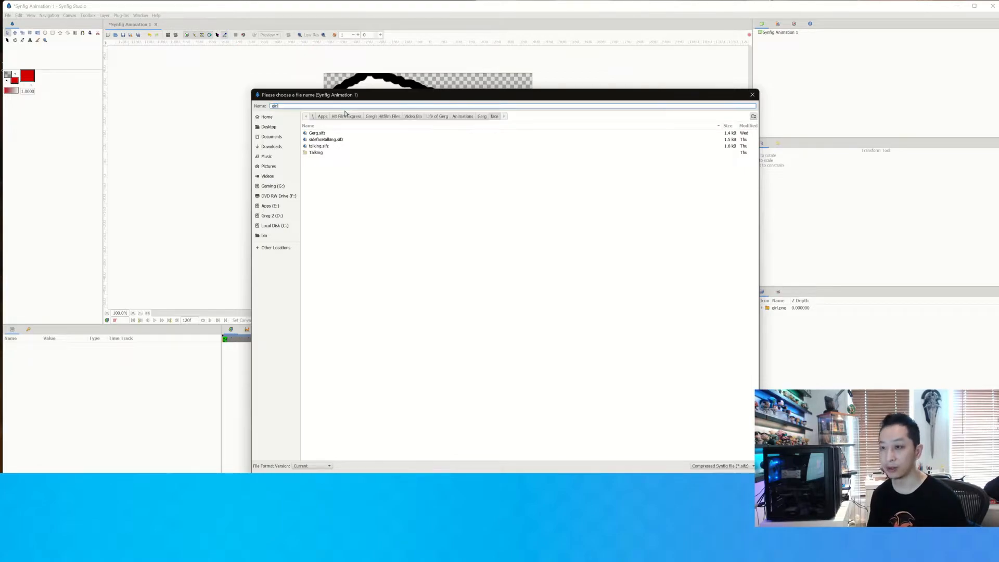
{"action": "left_click", "coordinate": [415, 117]}
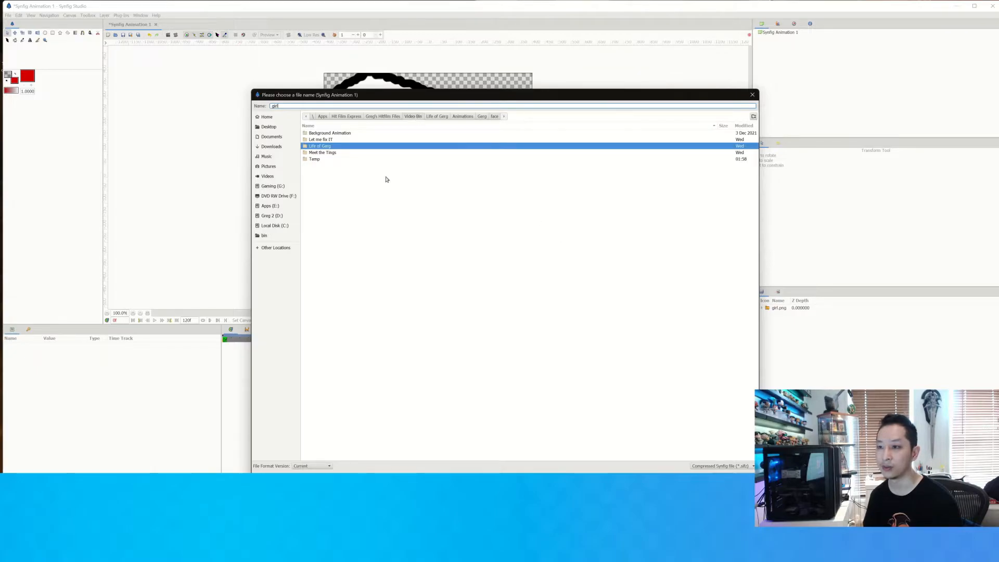
{"action": "left_click", "coordinate": [394, 118]}
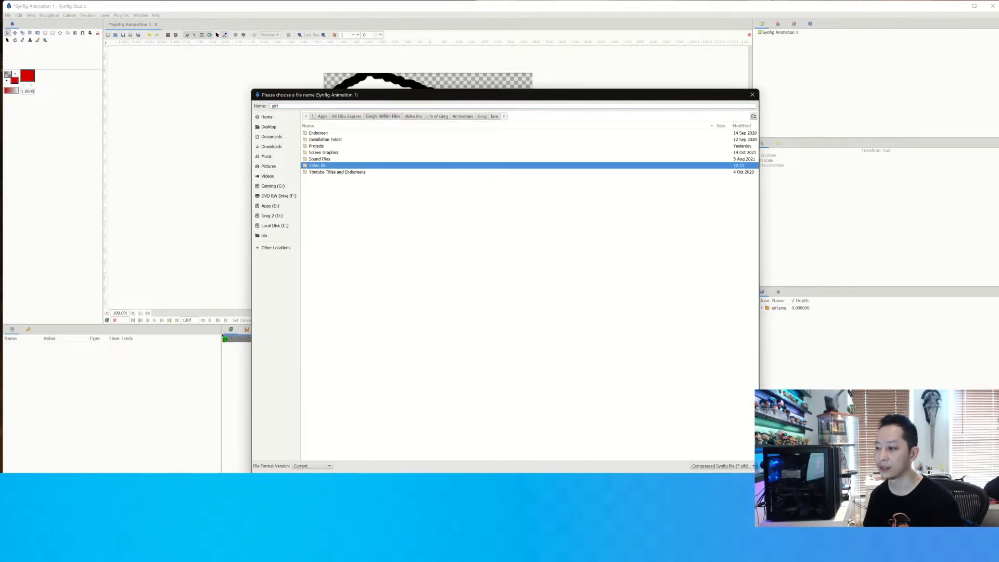
{"action": "key", "text": "Return"}
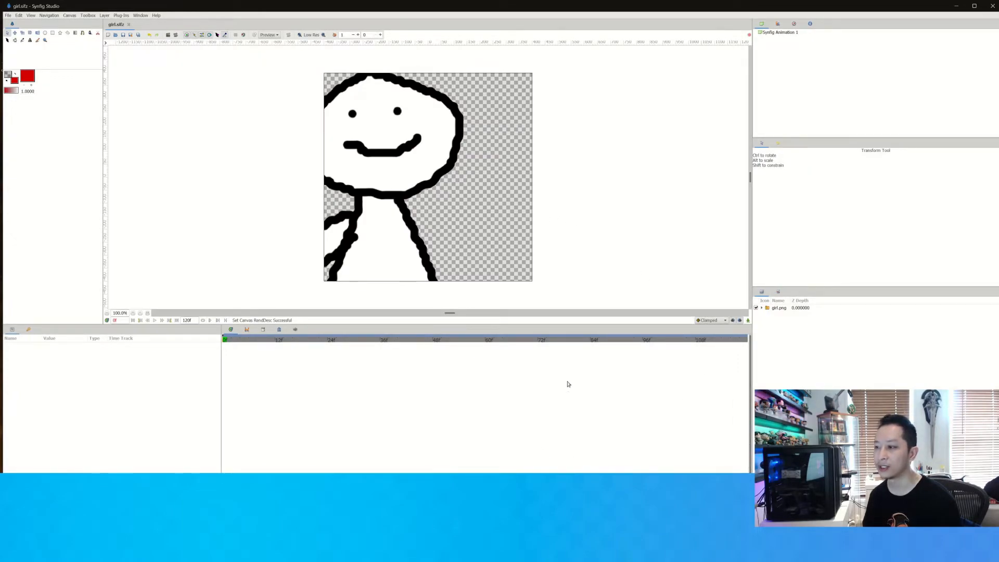
Import arm.png from the animation folder onto the canvas and move it to the right of the girl's body.
{"action": "left_click", "coordinate": [497, 484]}
{"action": "left_click_drag", "start_coordinate": [764, 202], "coordinate": [490, 191]}
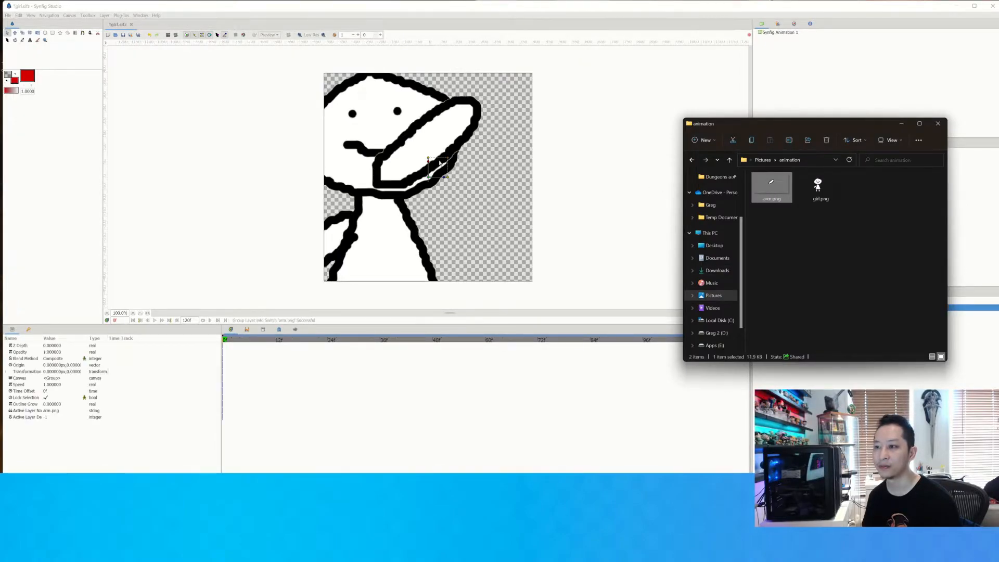
{"action": "left_click", "coordinate": [433, 179]}
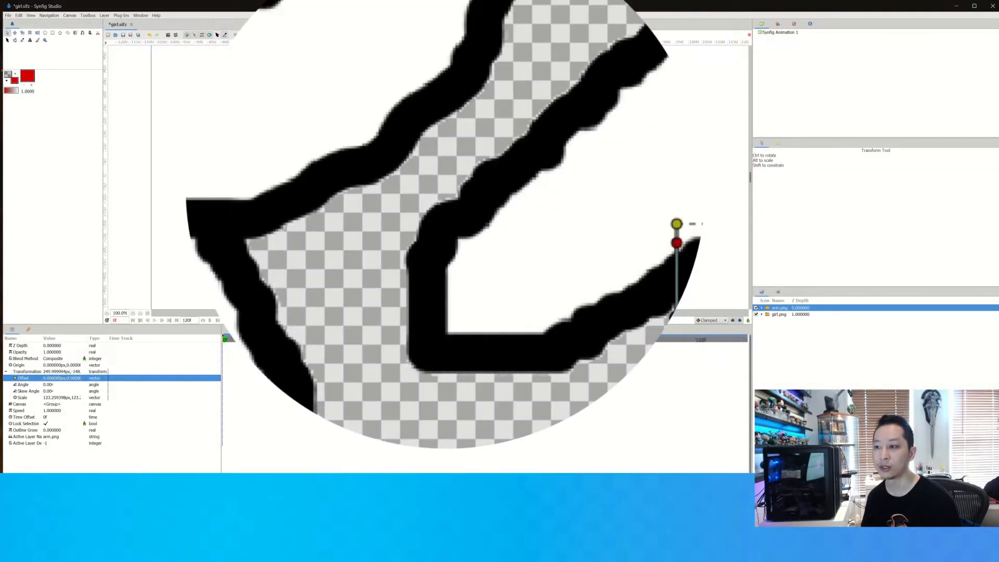
{"action": "left_click_drag", "start_coordinate": [665, 312], "coordinate": [495, 215]}
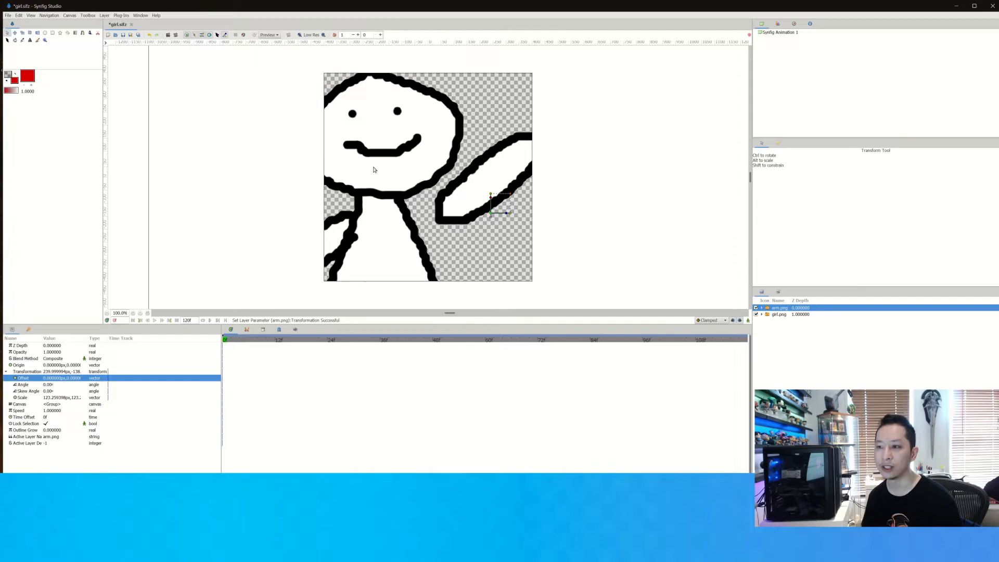
Reposition the girl image and scale it down proportionally so the whole figure fits inside the canvas.
{"action": "left_click", "coordinate": [374, 170]}
{"action": "left_click_drag", "start_coordinate": [428, 180], "coordinate": [446, 159]}
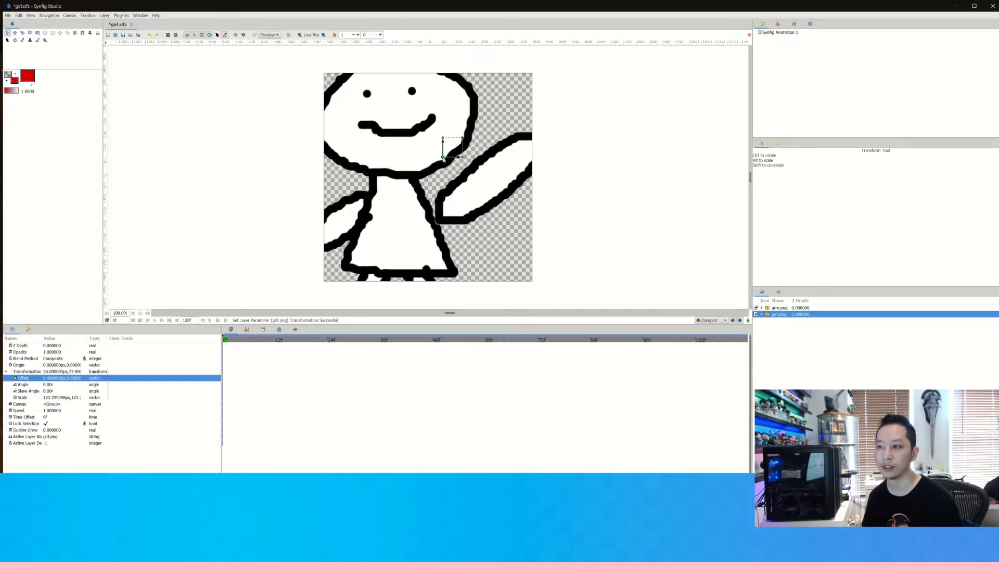
{"action": "key", "text": "ctrl+z"}
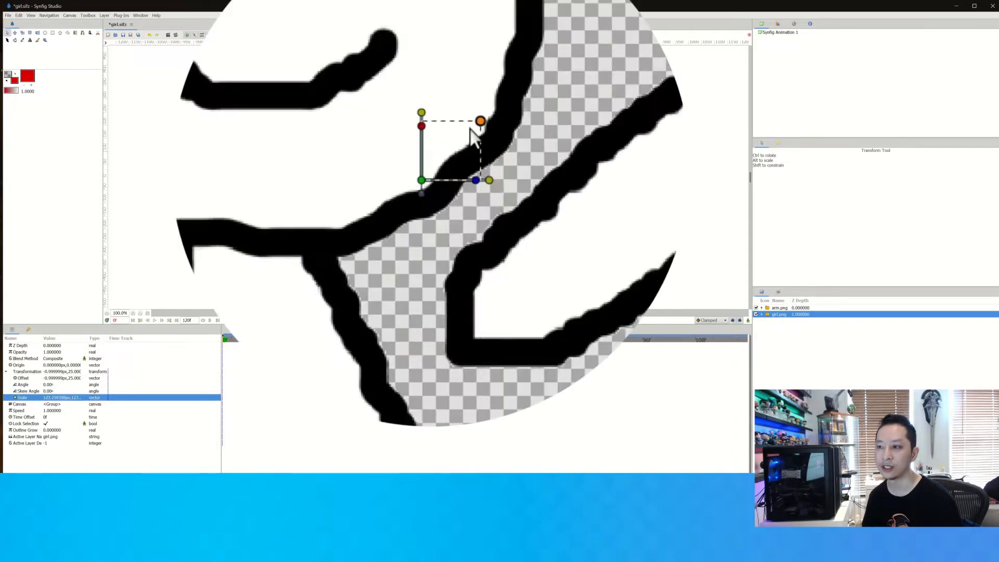
{"action": "key", "text": "ctrl+z"}
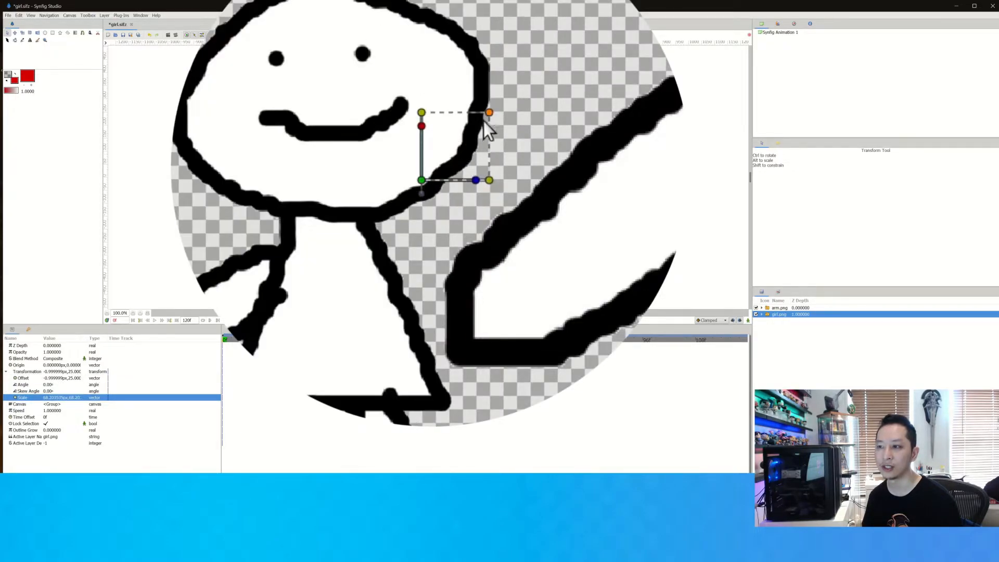
Scale the arm image down to about 55 px and attach it to the girl's right-hand shoulder on the canvas.
{"action": "left_click", "coordinate": [584, 237]}
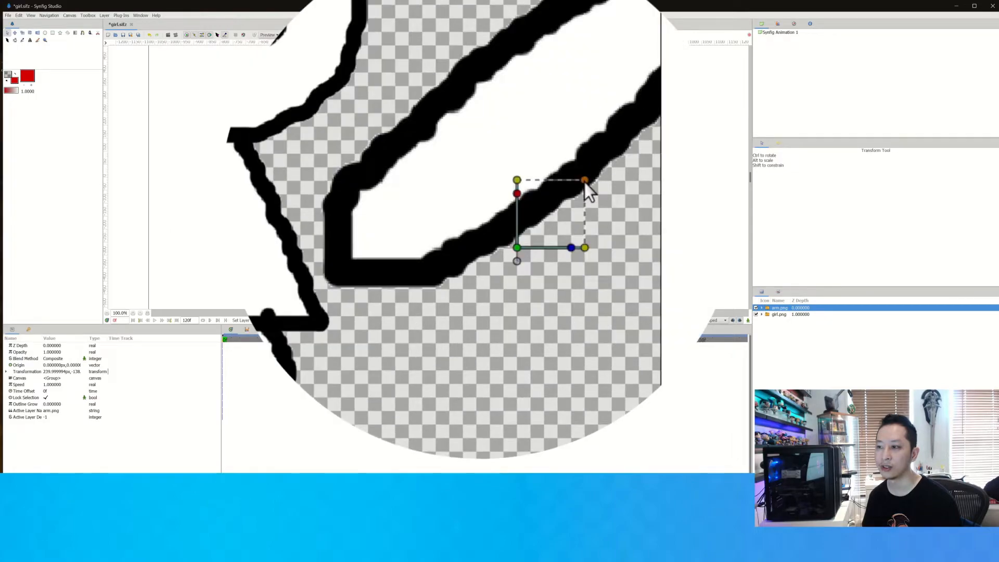
{"action": "left_click", "coordinate": [563, 203]}
{"action": "mouse_move", "coordinate": [570, 211]}
{"action": "left_mouse_down"}
{"action": "mouse_move", "coordinate": [580, 201]}
{"action": "mouse_move", "coordinate": [575, 212]}
{"action": "left_mouse_up"}
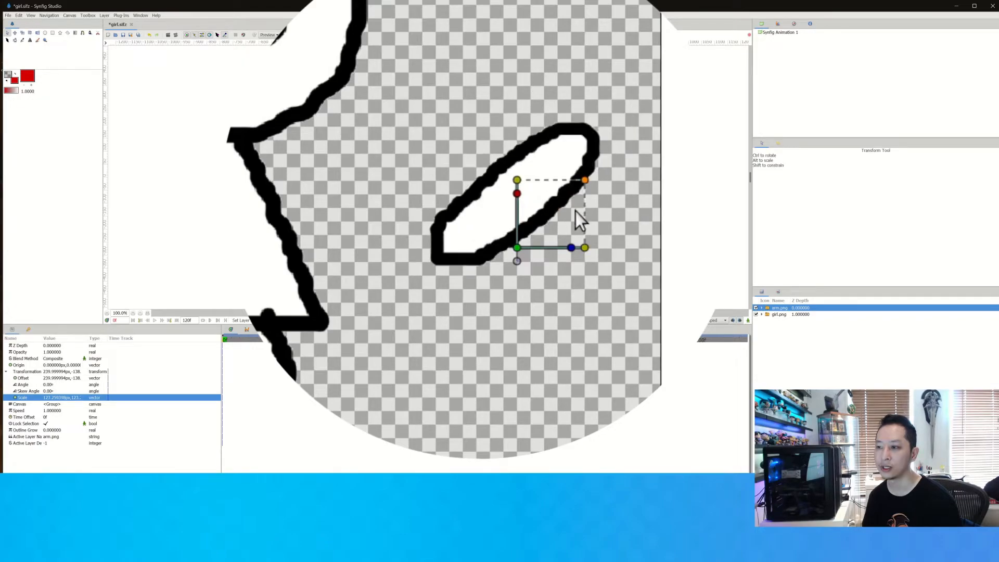
{"action": "left_click_drag", "start_coordinate": [518, 249], "coordinate": [333, 207]}
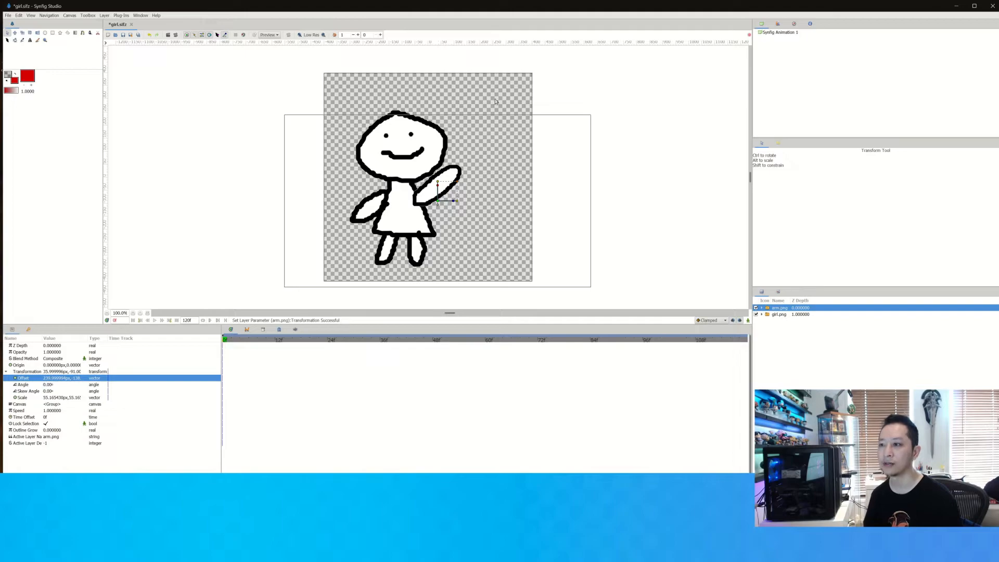
{"action": "left_click", "coordinate": [500, 102]}
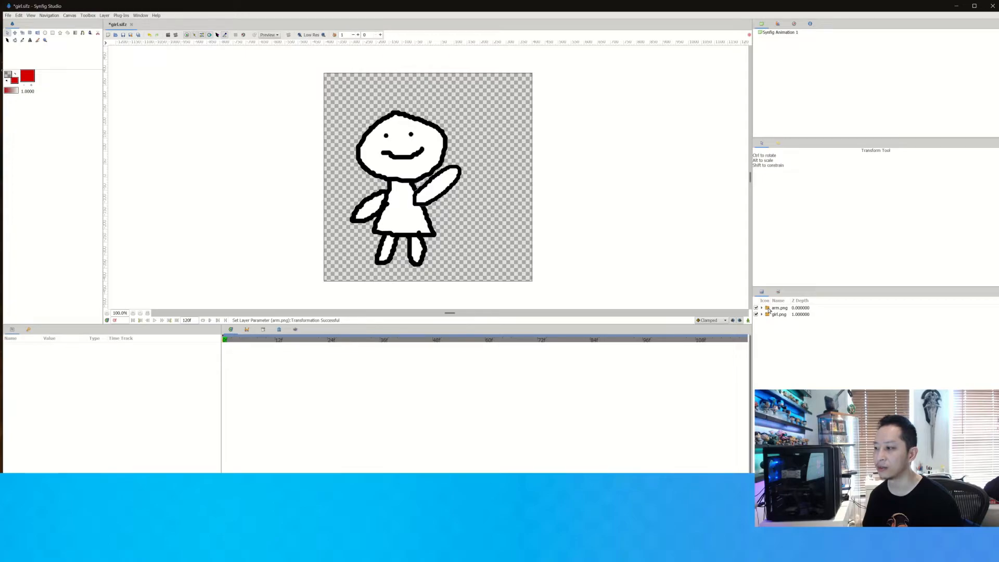
Move the arm.png layer below girl.png so the arm sits behind the body.
{"action": "left_click_drag", "start_coordinate": [769, 310], "coordinate": [769, 319]}
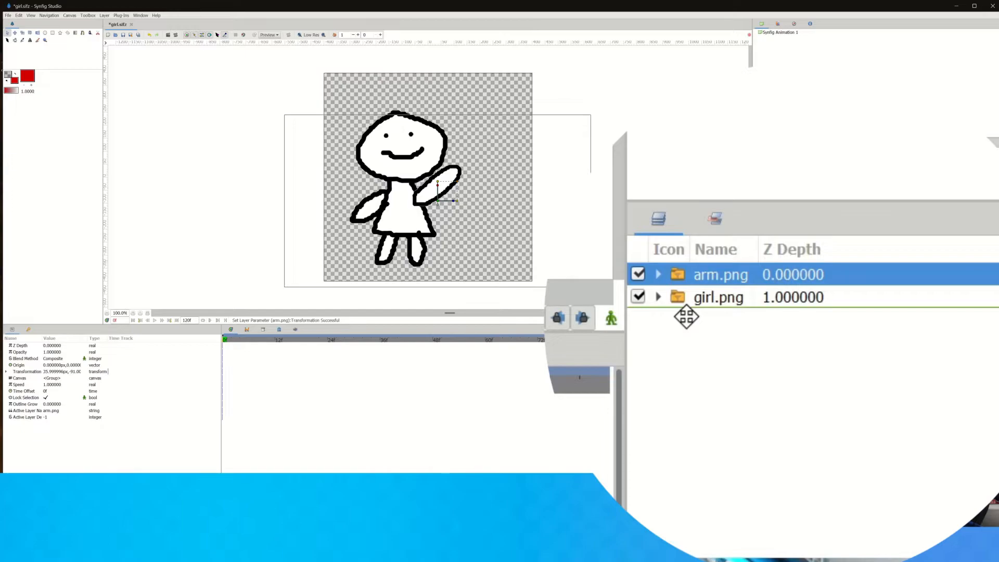
{"action": "left_click_drag", "start_coordinate": [687, 317], "coordinate": [688, 322]}
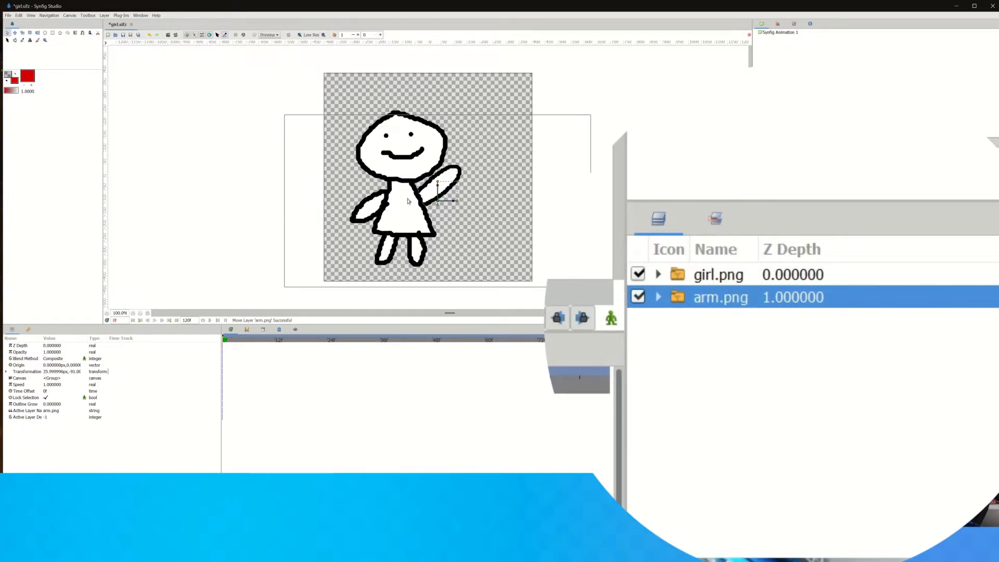
{"action": "left_click", "coordinate": [509, 100]}
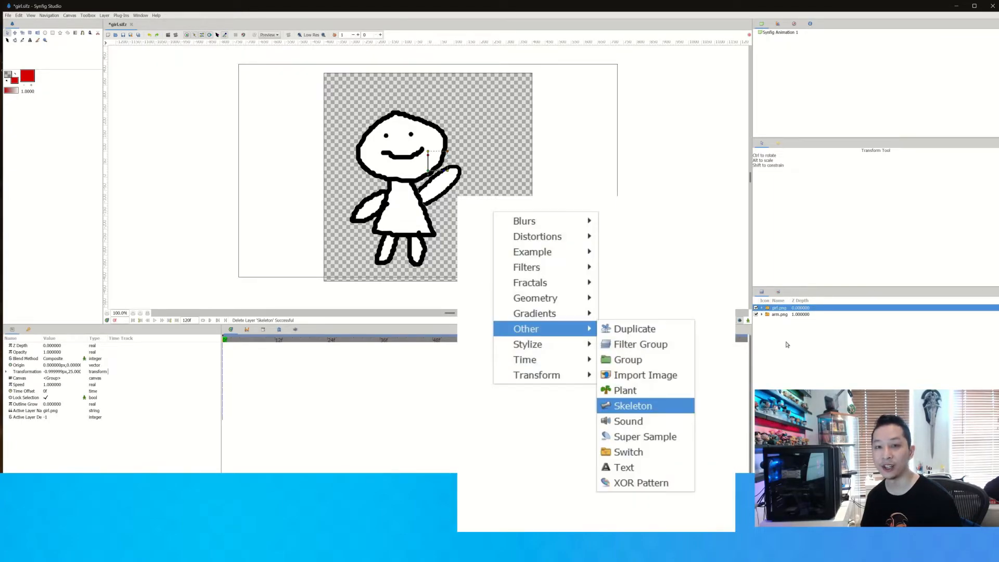
Add a Skeleton layer above the images and fit its bone vertically along the torso from the dress hem to the neck.
{"action": "right_click", "coordinate": [790, 338]}
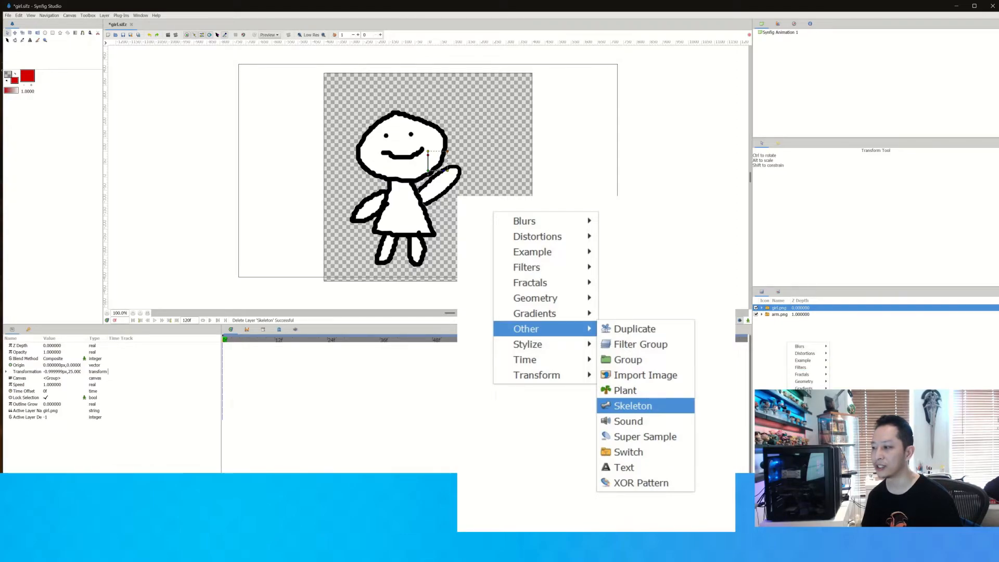
{"action": "left_click", "coordinate": [843, 430]}
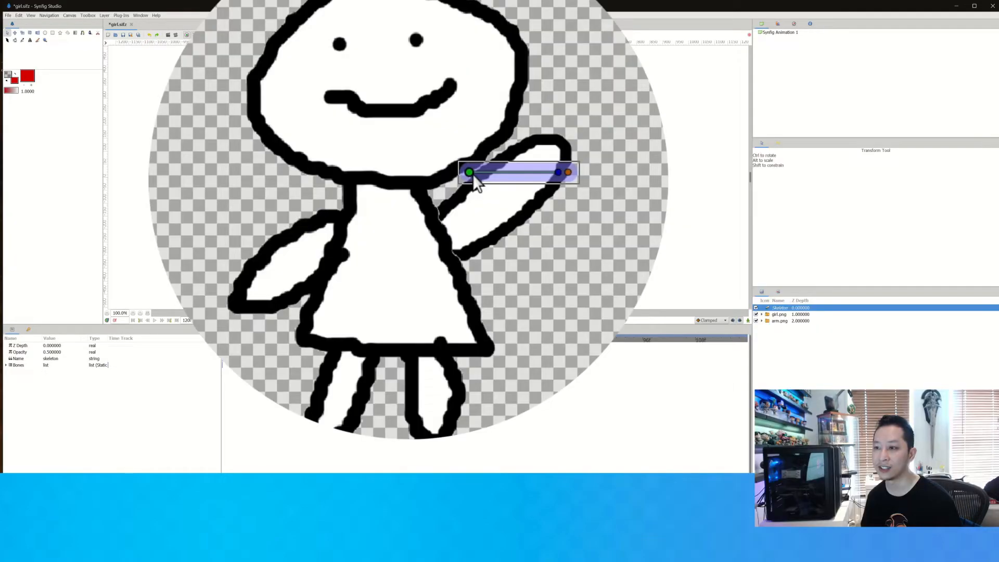
{"action": "left_click", "coordinate": [428, 179]}
{"action": "left_click_drag", "start_coordinate": [393, 320], "coordinate": [393, 321]}
{"action": "left_click_drag", "start_coordinate": [491, 321], "coordinate": [389, 202]}
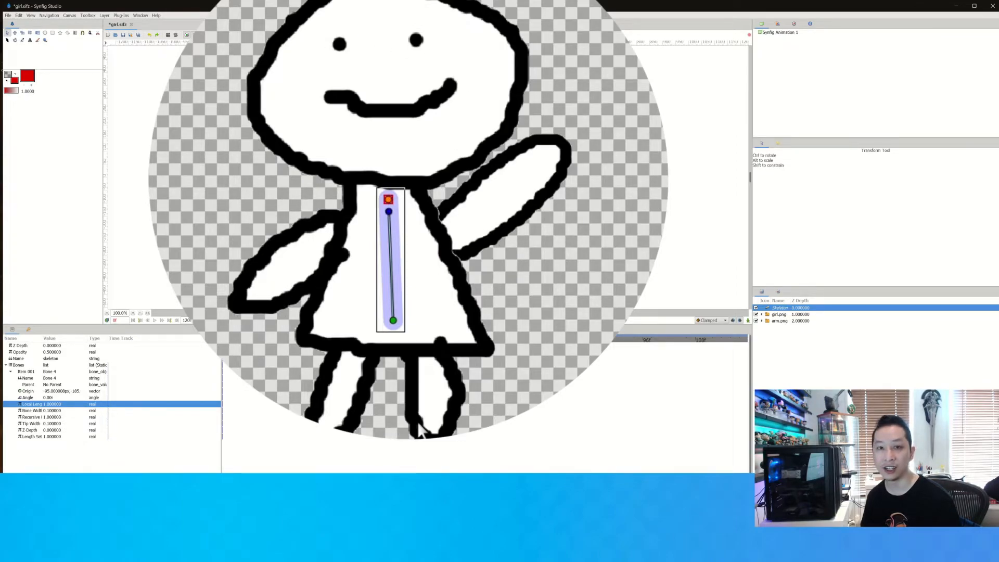
Create a child bone from the torso bone and fit it along the raised arm from shoulder to hand.
{"action": "right_click", "coordinate": [393, 323]}
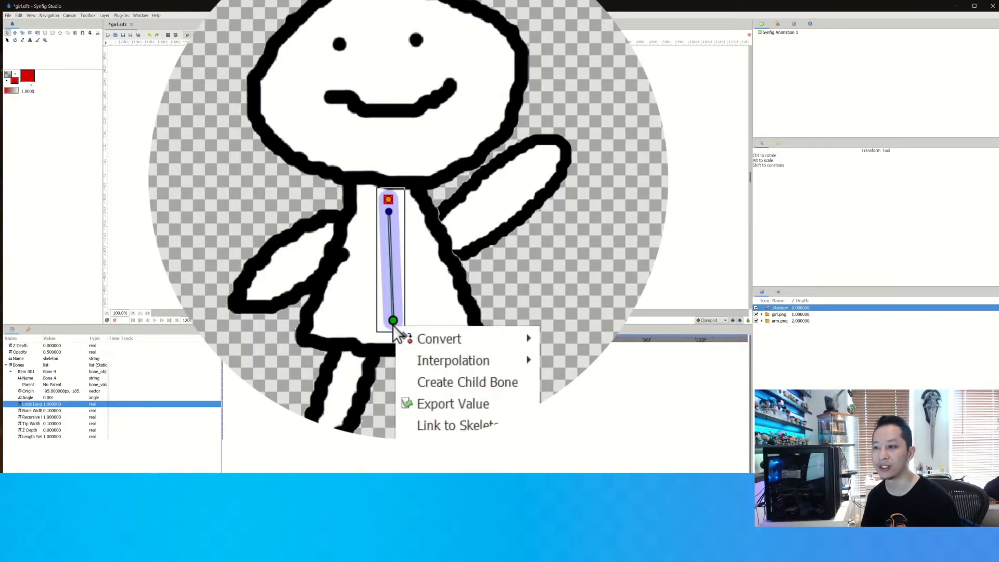
{"action": "left_click", "coordinate": [448, 380]}
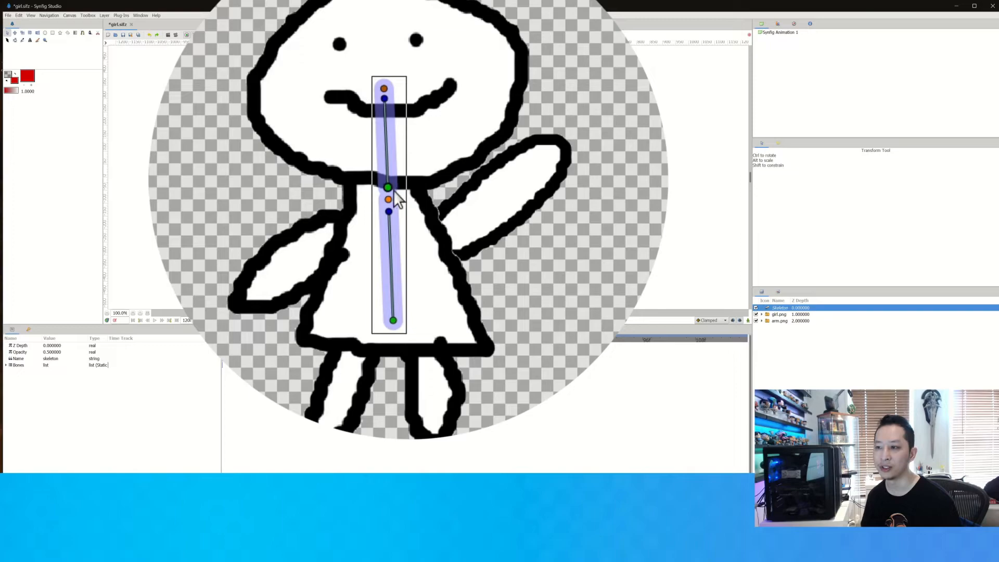
{"action": "left_click_drag", "start_coordinate": [388, 186], "coordinate": [435, 245]}
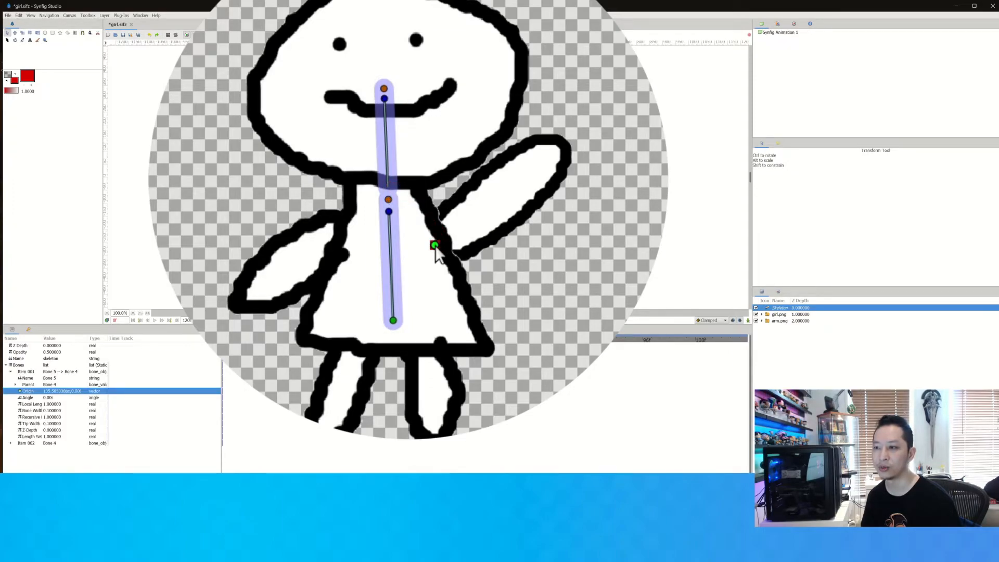
{"action": "left_click_drag", "start_coordinate": [430, 148], "coordinate": [557, 149]}
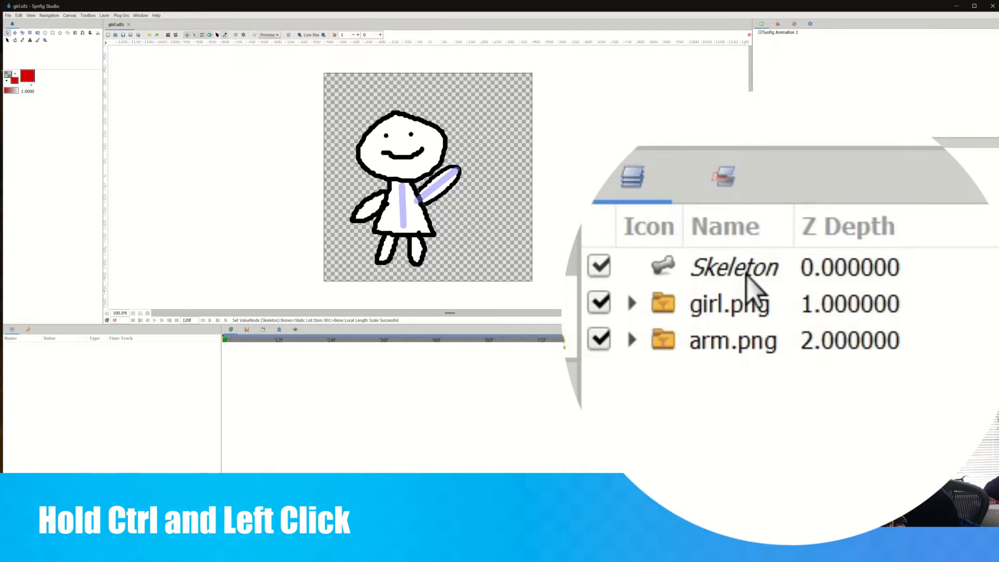
Link the arm.png layer to the arm bone of the skeleton and test the link by rotating the bone slightly.
{"action": "left_click", "coordinate": [721, 276]}
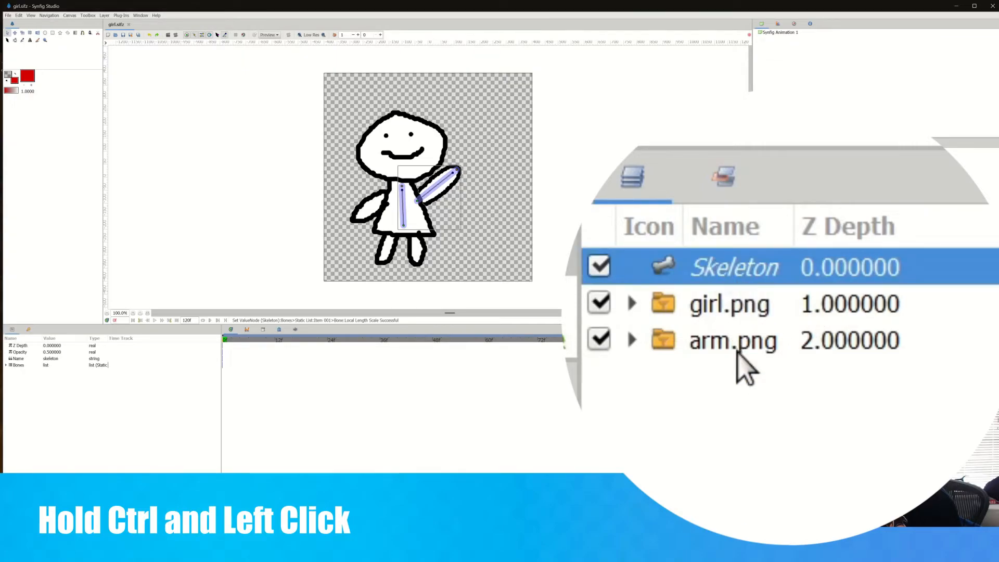
{"action": "left_click", "coordinate": [723, 338], "text": "ctrl"}
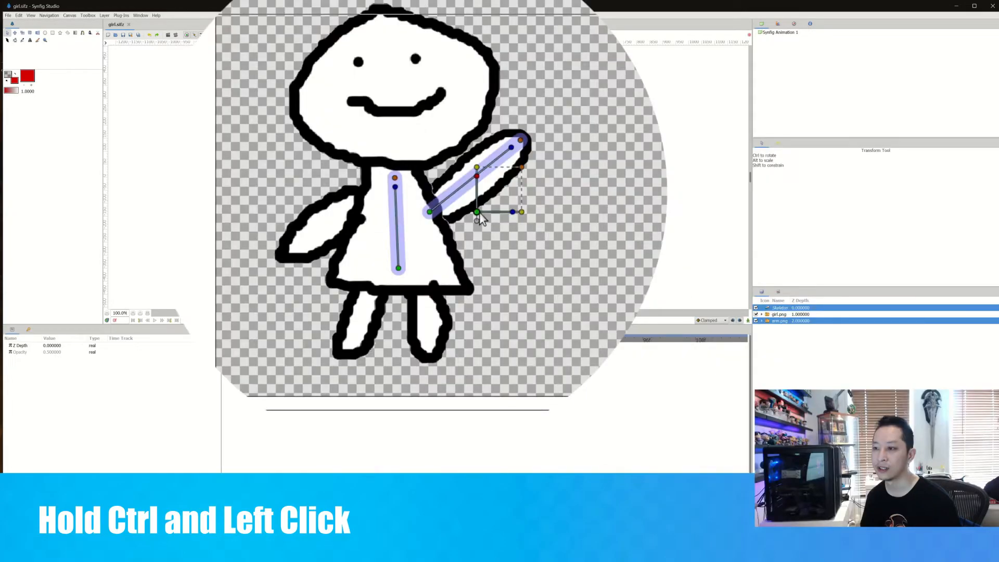
{"action": "right_click", "coordinate": [430, 213]}
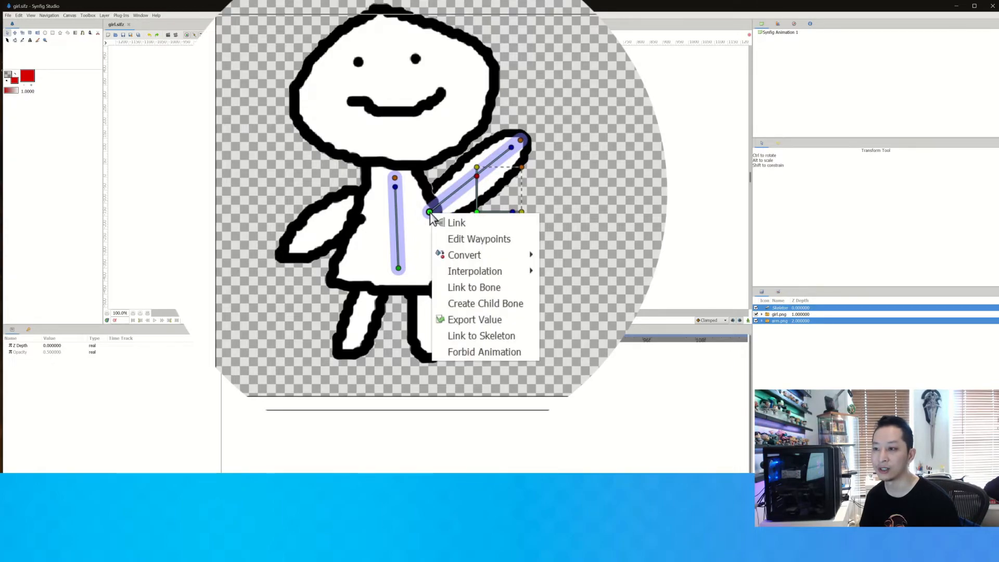
{"action": "left_click", "coordinate": [467, 288]}
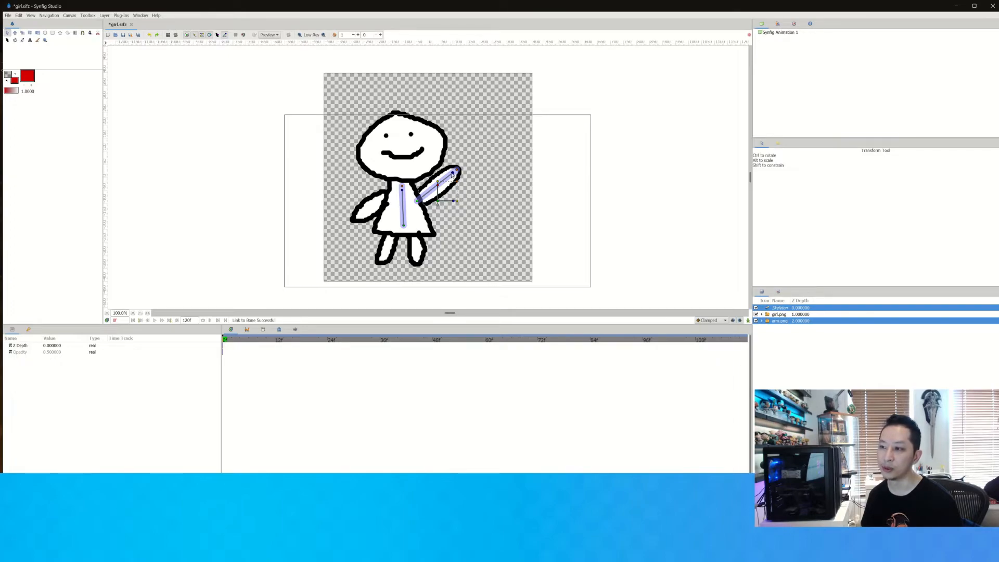
{"action": "left_click_drag", "start_coordinate": [454, 175], "coordinate": [454, 173]}
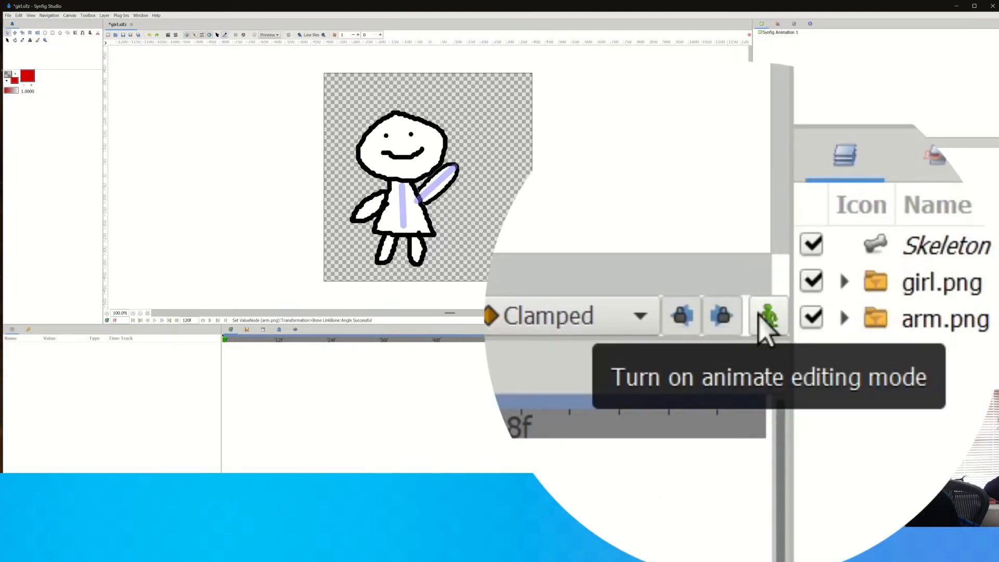
Turn on animate editing mode and, at frame 3, rotate the arm bone down to slightly above horizontal.
{"action": "left_click", "coordinate": [760, 319]}
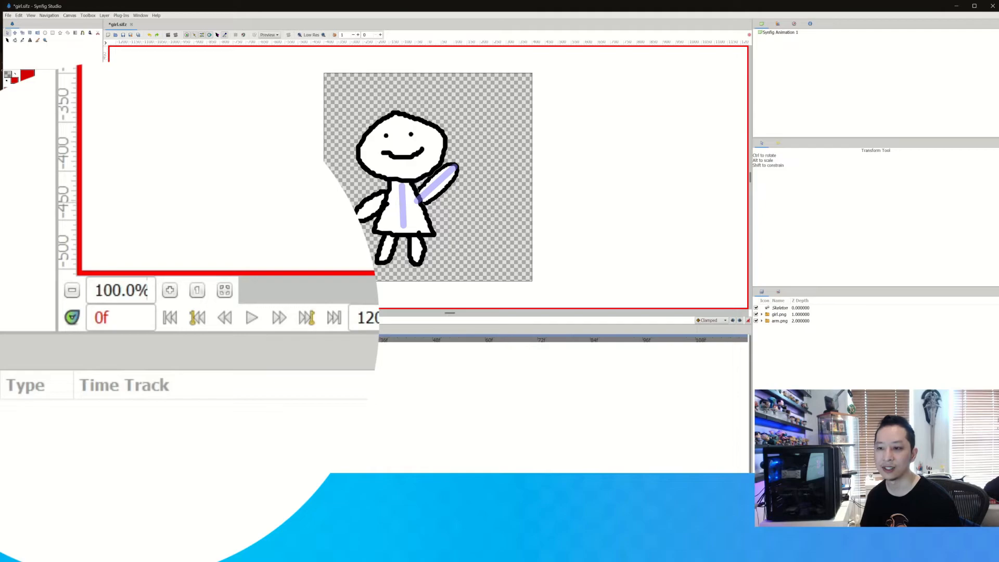
{"action": "left_click_drag", "start_coordinate": [134, 318], "coordinate": [68, 322]}
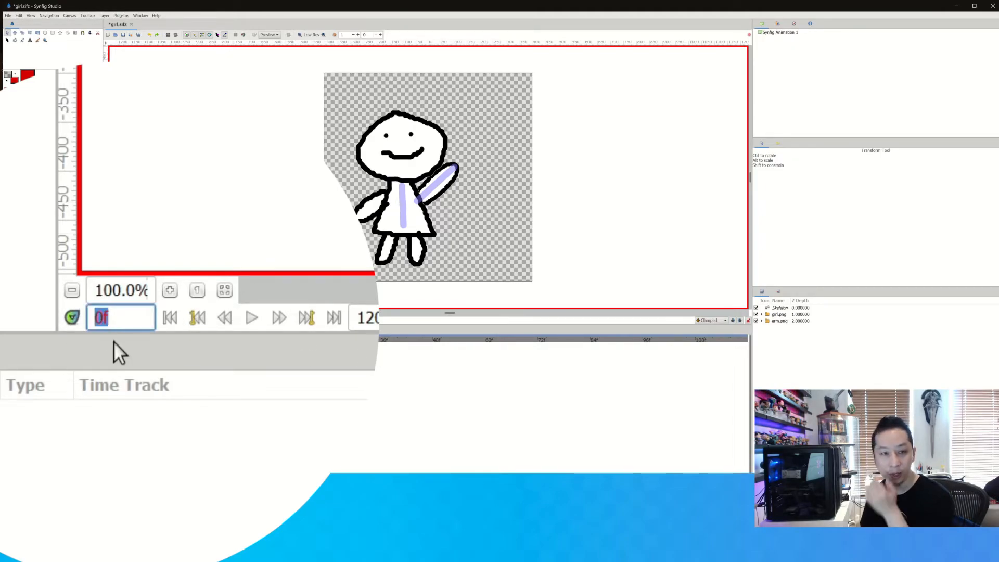
{"action": "type", "text": "3f"}
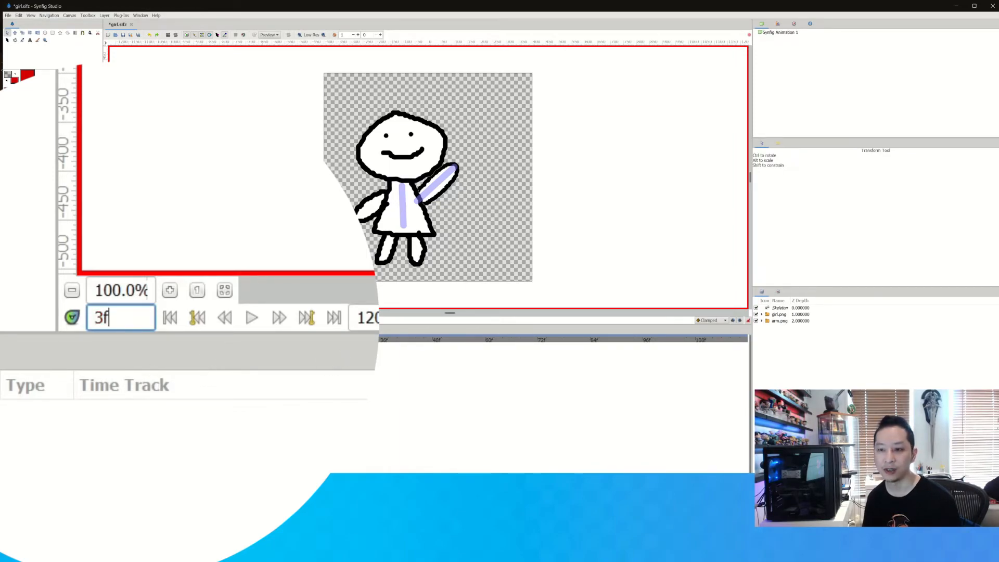
{"action": "left_click", "coordinate": [452, 171]}
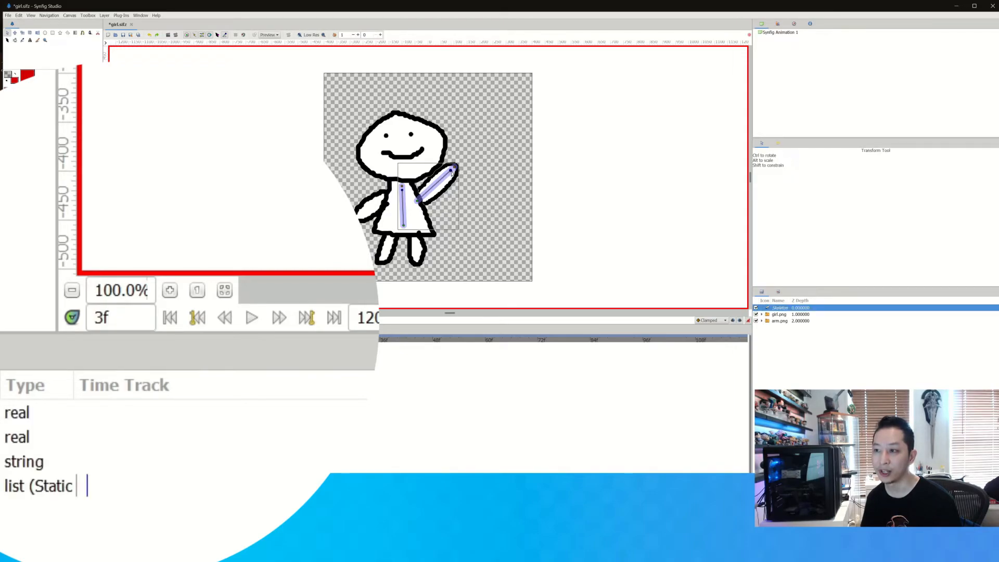
{"action": "left_click_drag", "start_coordinate": [451, 171], "coordinate": [466, 191]}
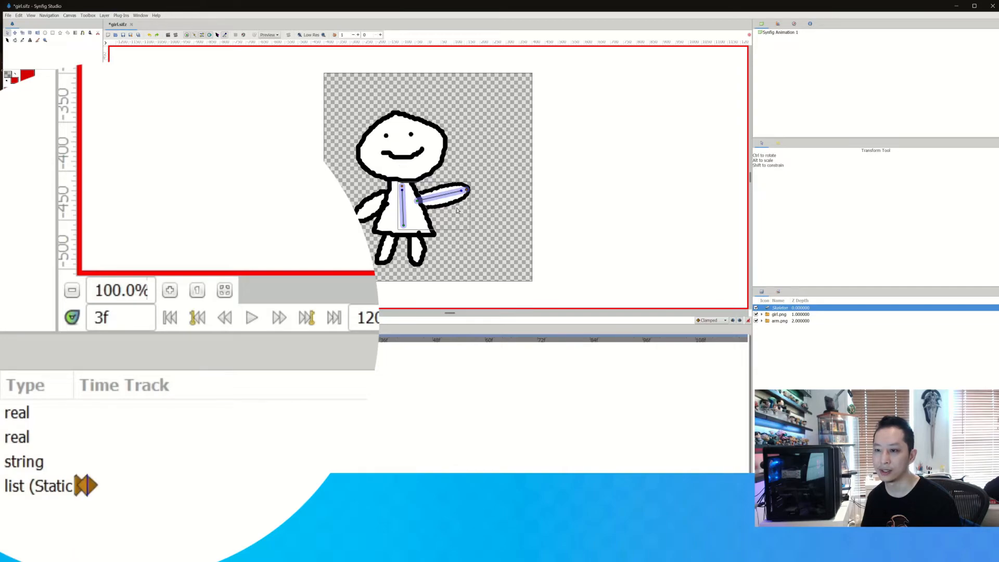
At frame 6, rotate the arm bone further down until the arm is horizontal.
{"action": "double_click", "coordinate": [90, 319]}
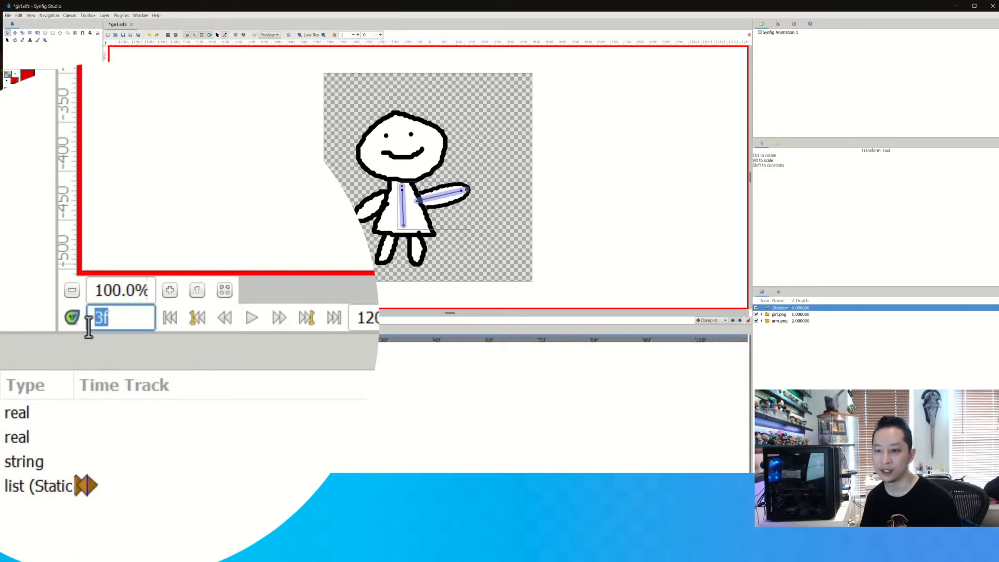
{"action": "type", "text": "6f"}
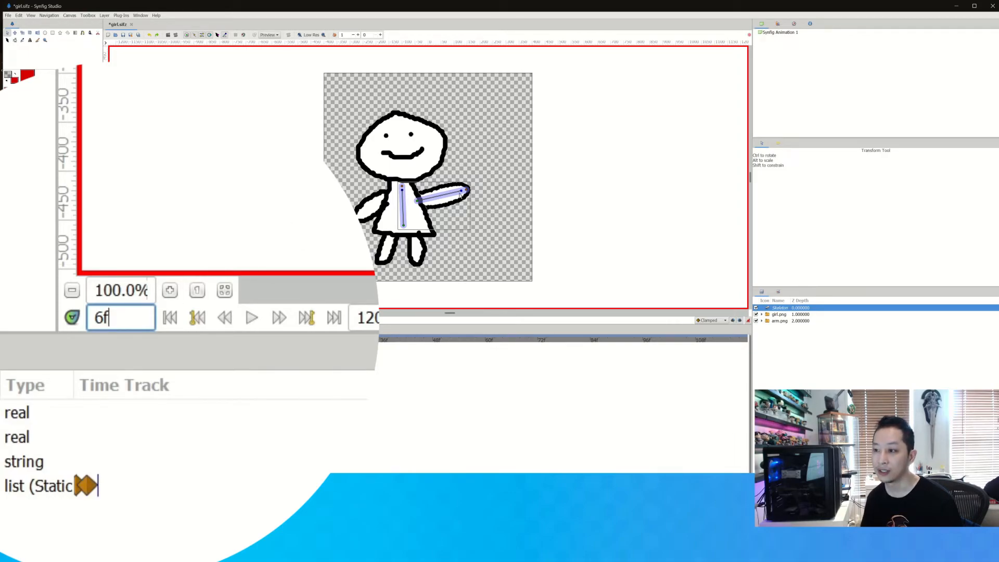
{"action": "left_click", "coordinate": [462, 191]}
{"action": "left_click_drag", "start_coordinate": [463, 193], "coordinate": [467, 201]}
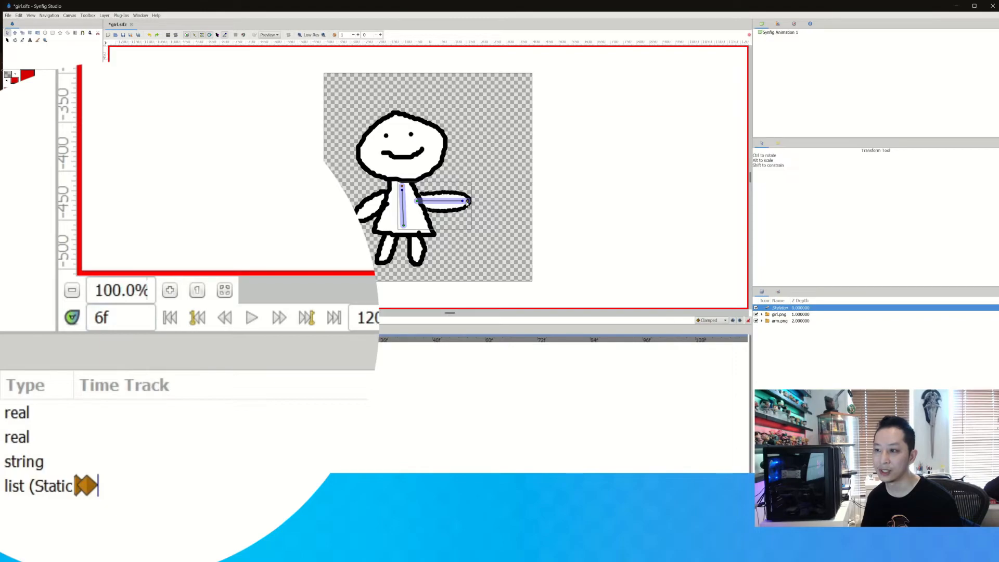
At frame 9, rotate the arm bone partway back up, between horizontal and the fully raised pose.
{"action": "left_click", "coordinate": [146, 312]}
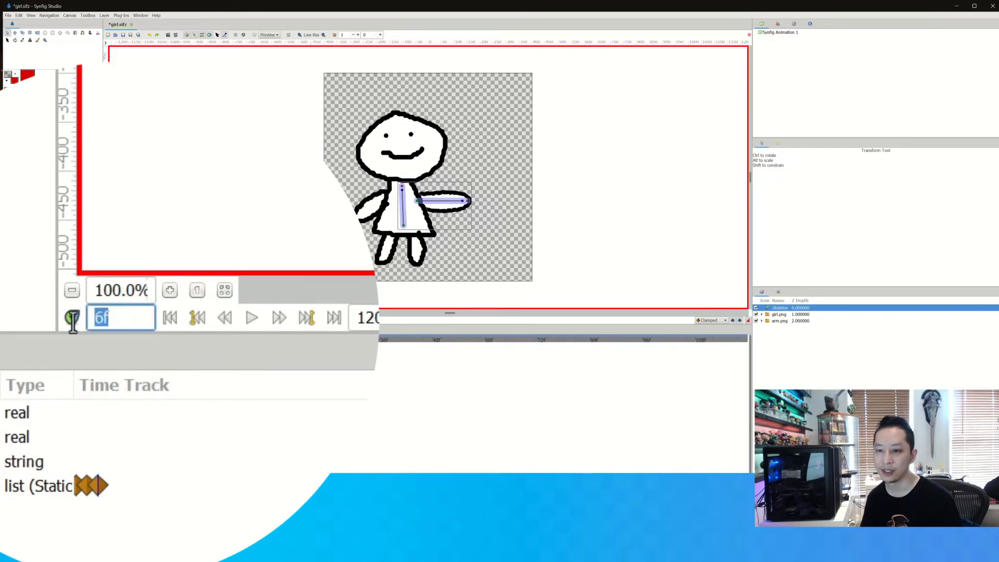
{"action": "type", "text": "9"}
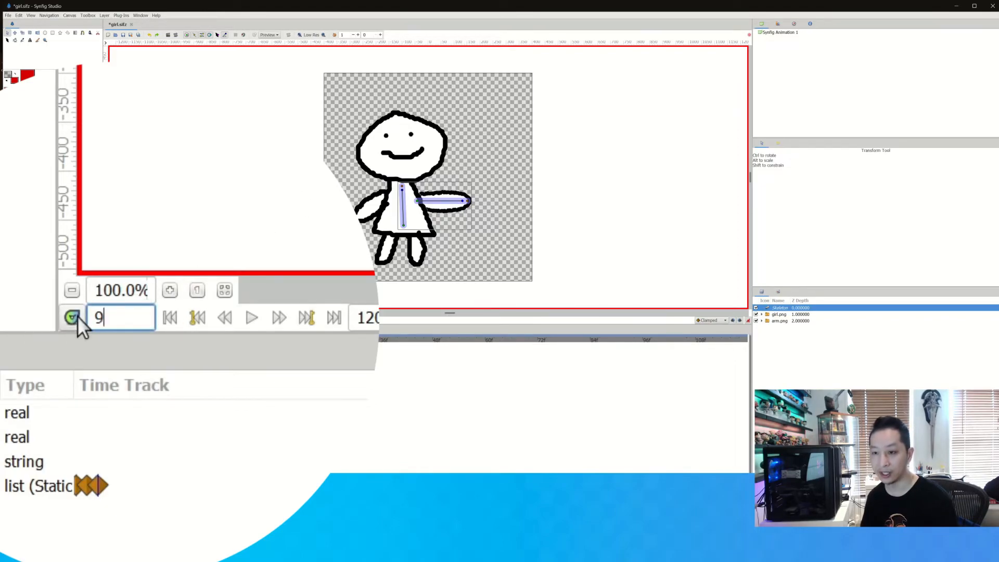
{"action": "key", "text": "Return"}
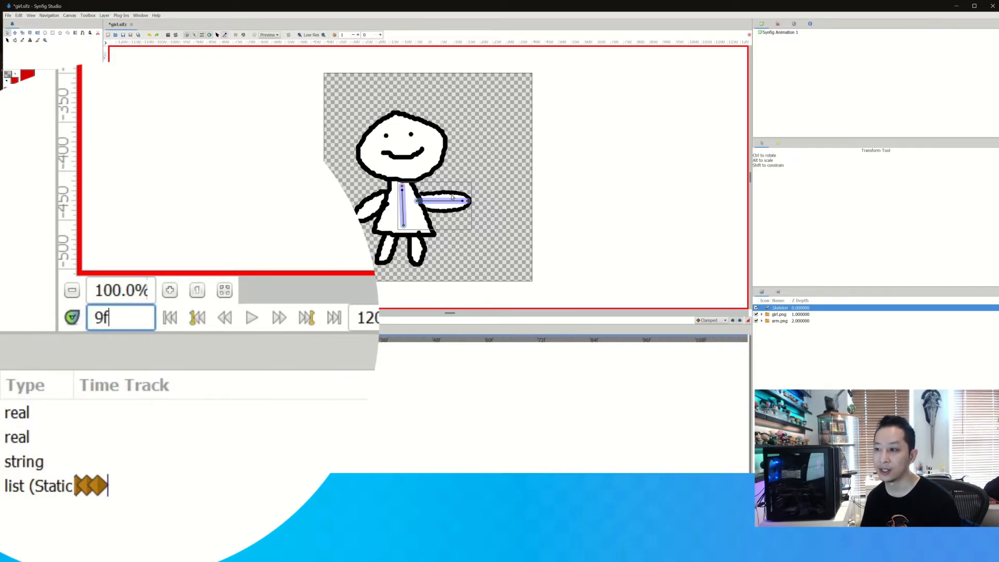
{"action": "left_click_drag", "start_coordinate": [465, 201], "coordinate": [460, 184]}
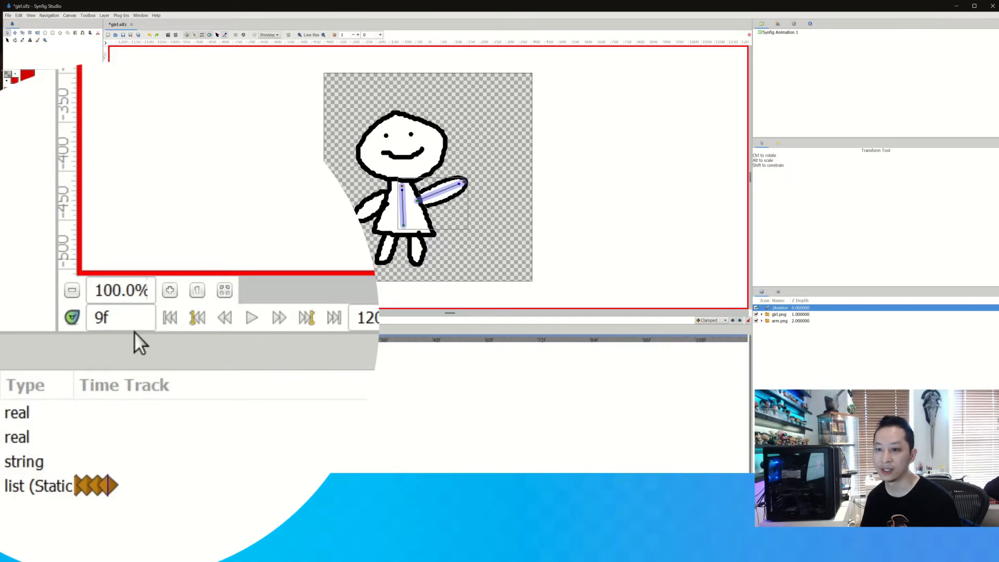
At frame 12, rotate the arm bone back to its original raised pose and turn off animate editing mode.
{"action": "left_click_drag", "start_coordinate": [135, 312], "coordinate": [73, 322]}
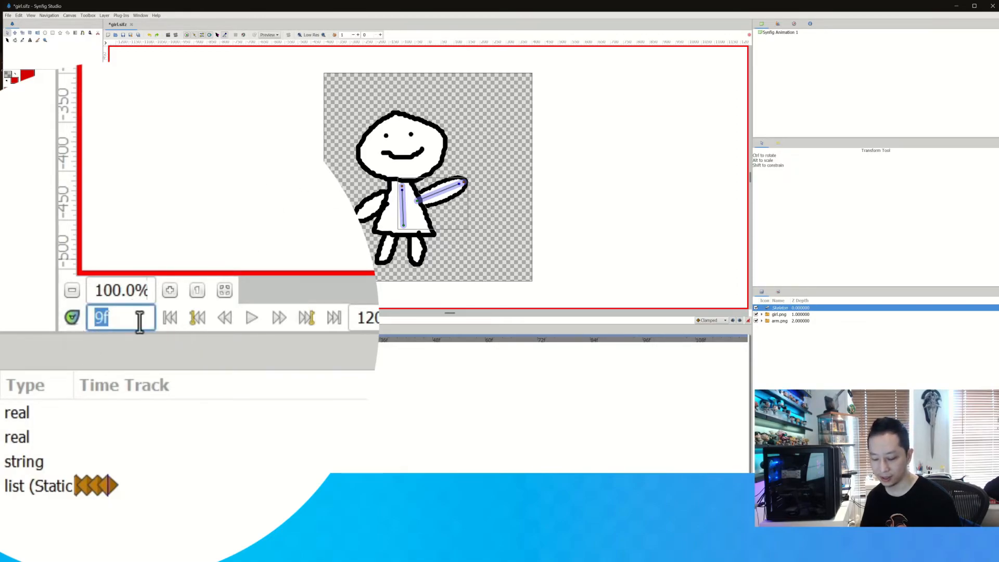
{"action": "type", "text": "12"}
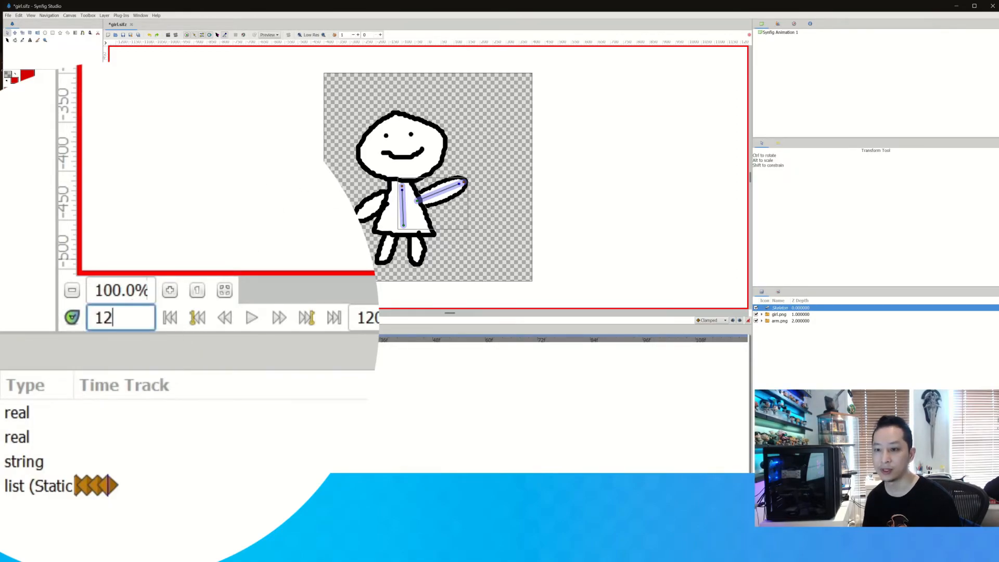
{"action": "type", "text": "f"}
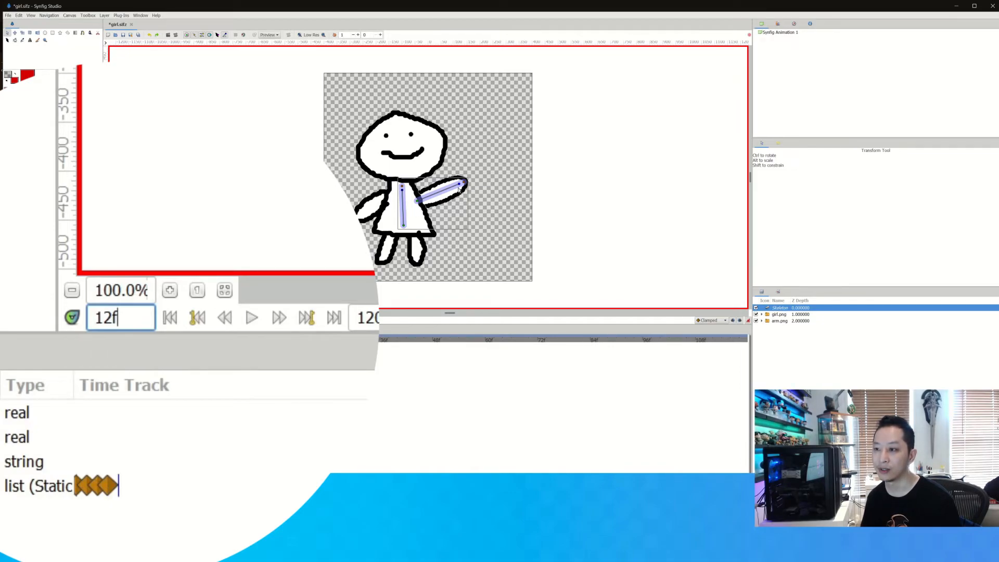
{"action": "key", "text": "Return"}
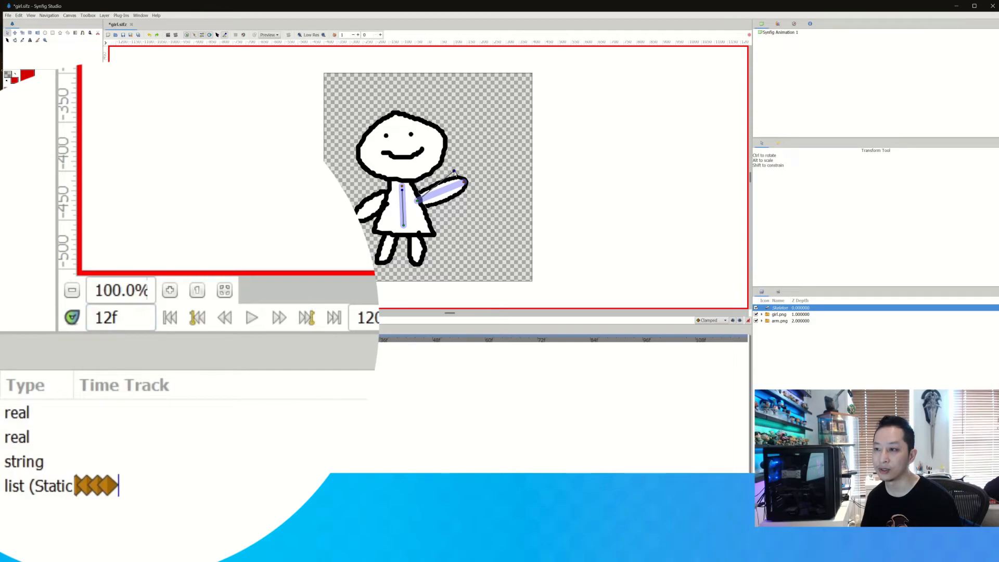
{"action": "left_click_drag", "start_coordinate": [454, 174], "coordinate": [456, 174]}
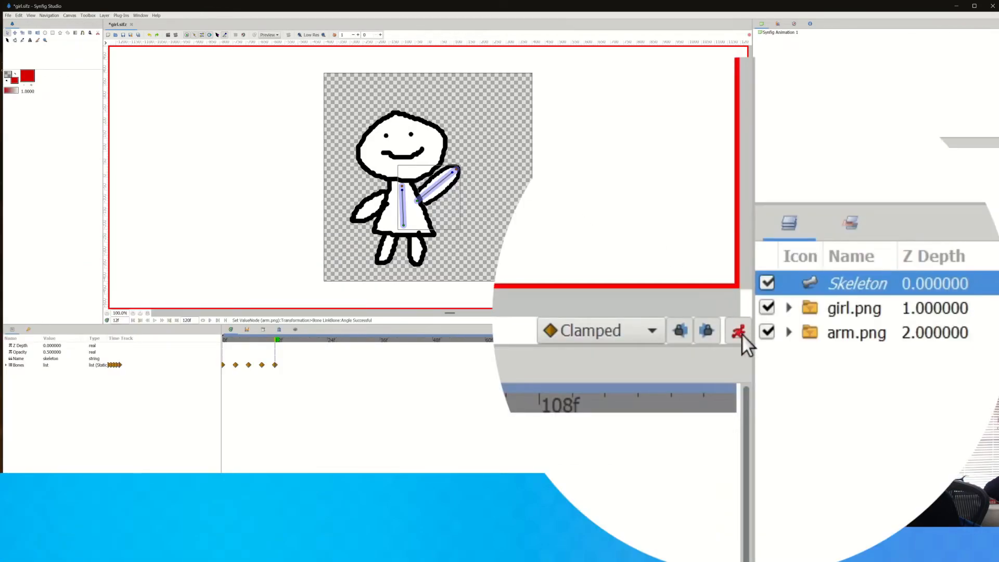
{"action": "left_click", "coordinate": [748, 321]}
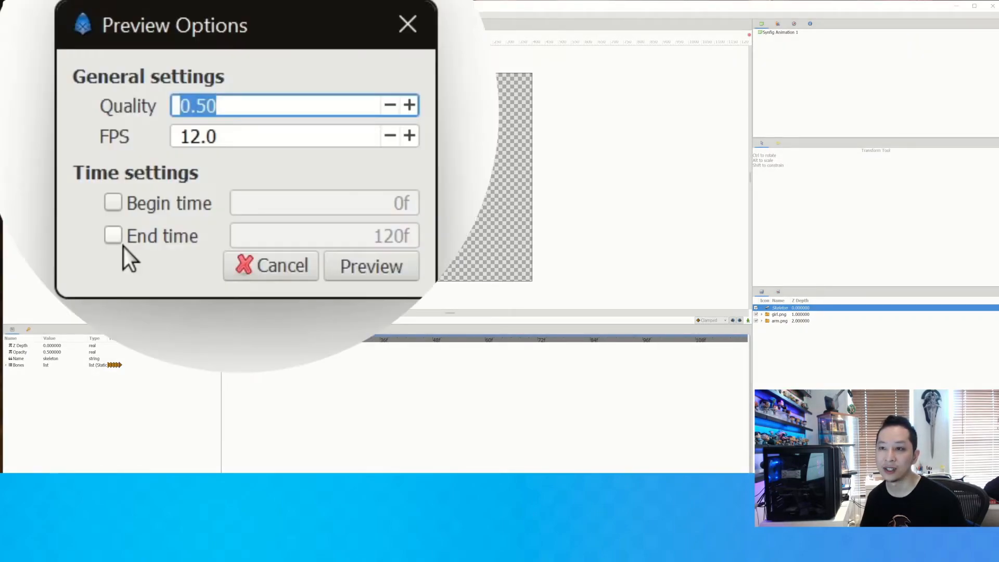
Generate a preview with the end time limited to frame 12, play the arm wave, and close the preview.
{"action": "left_click", "coordinate": [117, 242]}
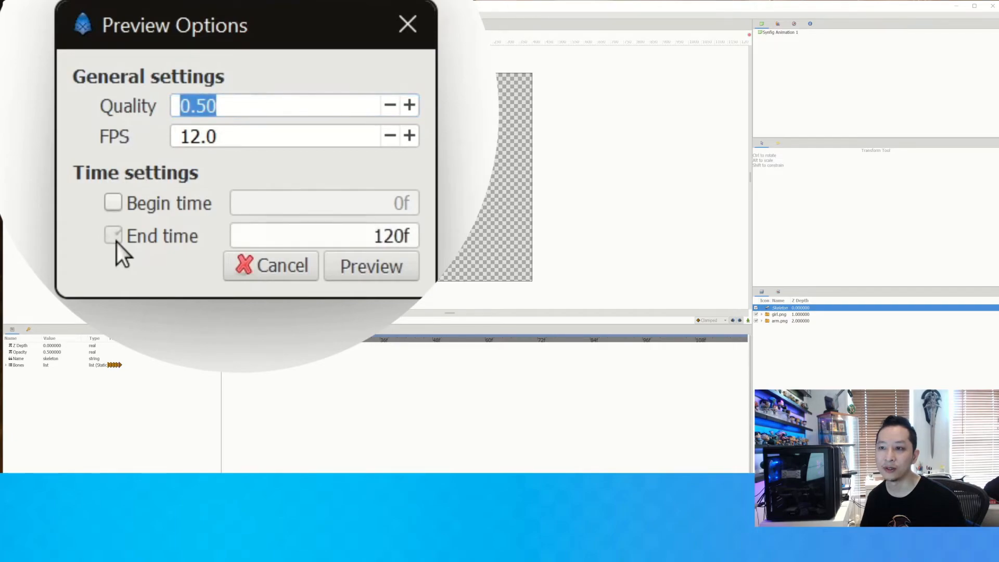
{"action": "left_click_drag", "start_coordinate": [266, 142], "coordinate": [283, 143]}
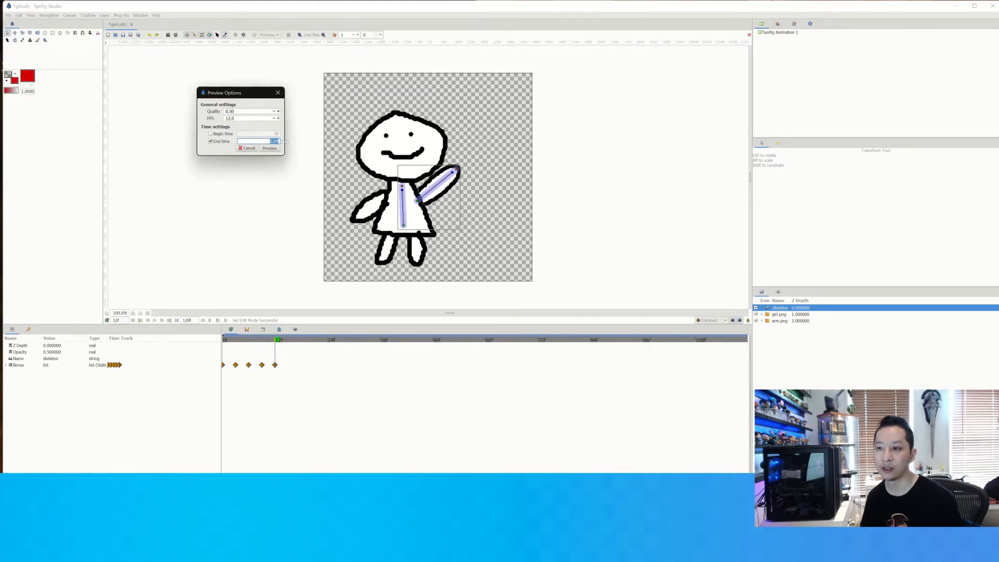
{"action": "type", "text": "1"}
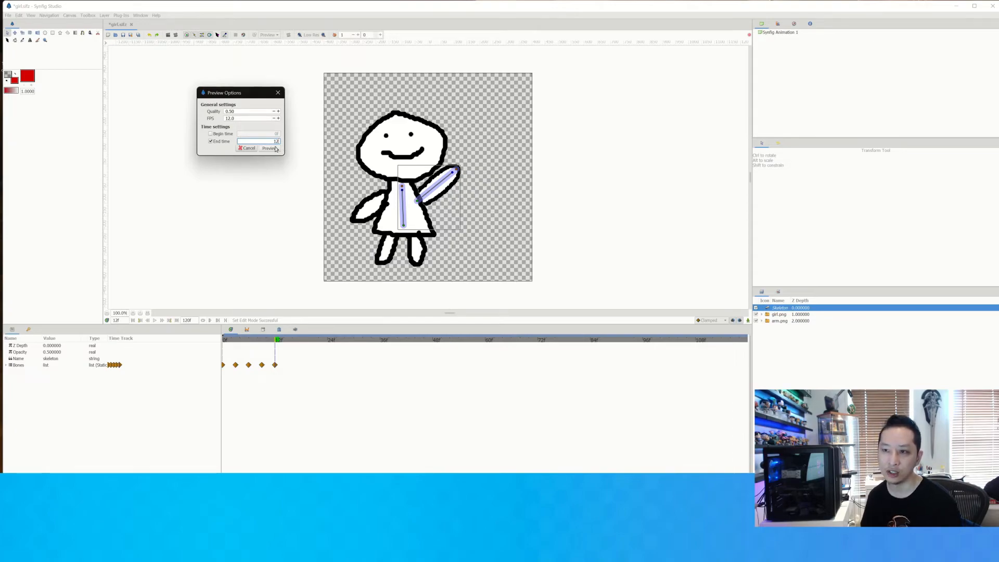
{"action": "left_click", "coordinate": [269, 149]}
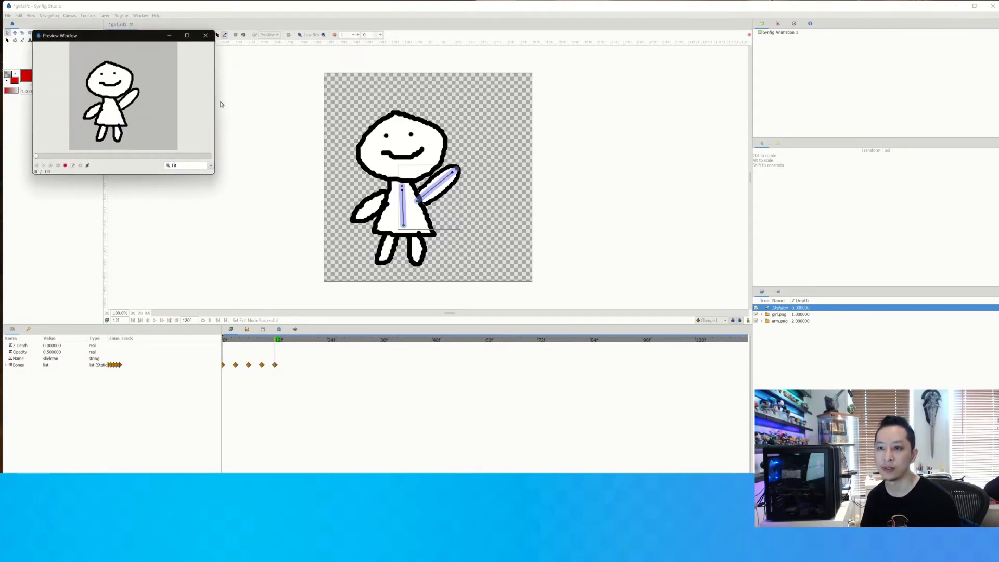
{"action": "left_click_drag", "start_coordinate": [141, 40], "coordinate": [244, 107]}
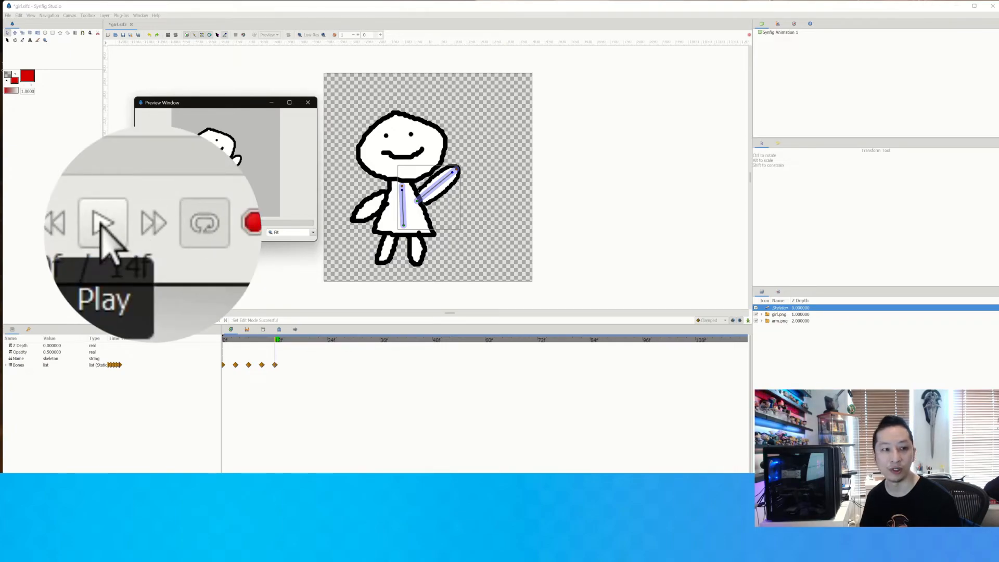
{"action": "left_click", "coordinate": [146, 232]}
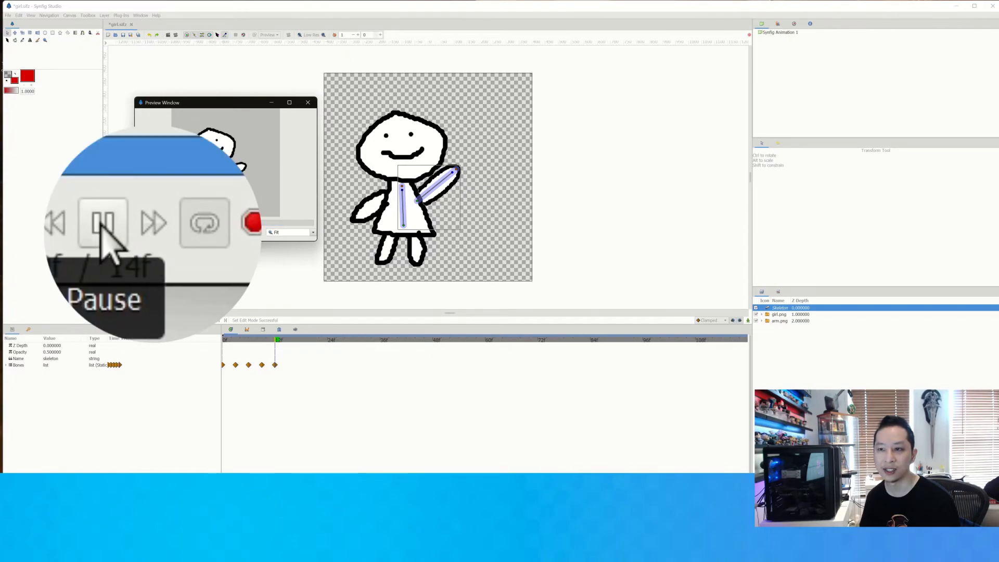
{"action": "left_click", "coordinate": [145, 233]}
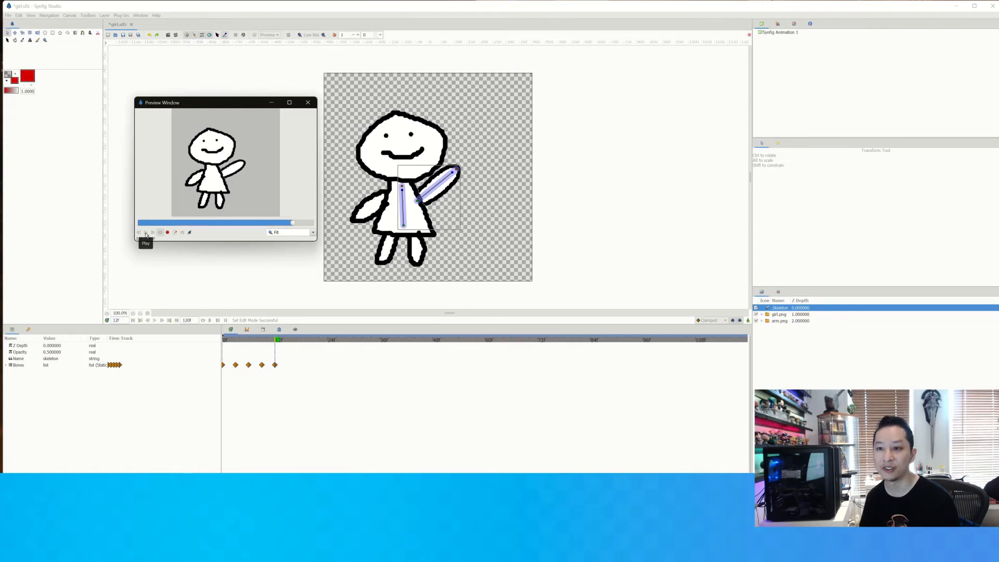
{"action": "left_click", "coordinate": [309, 103]}
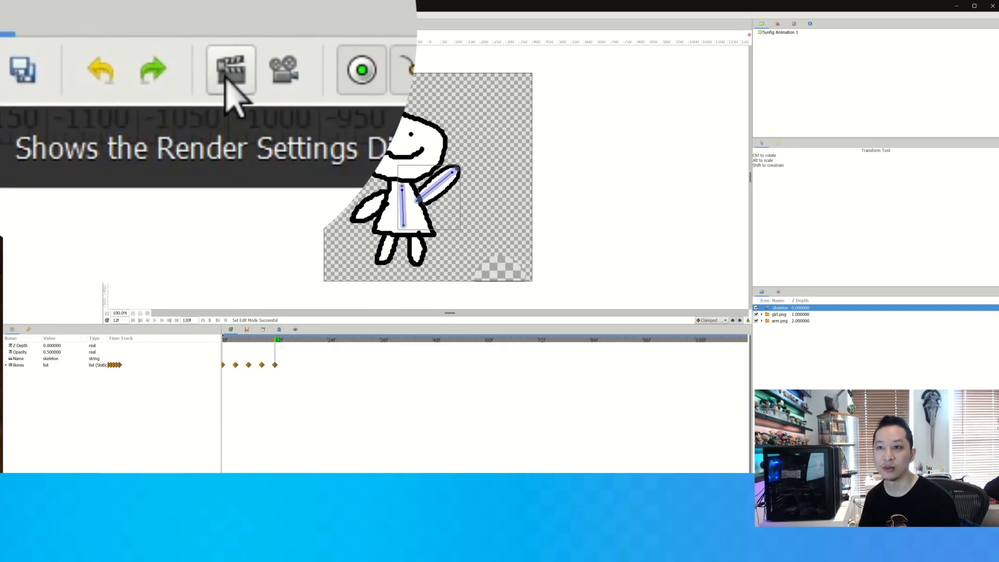
Open the render settings and set the render target format to gif.
{"action": "left_click", "coordinate": [229, 75]}
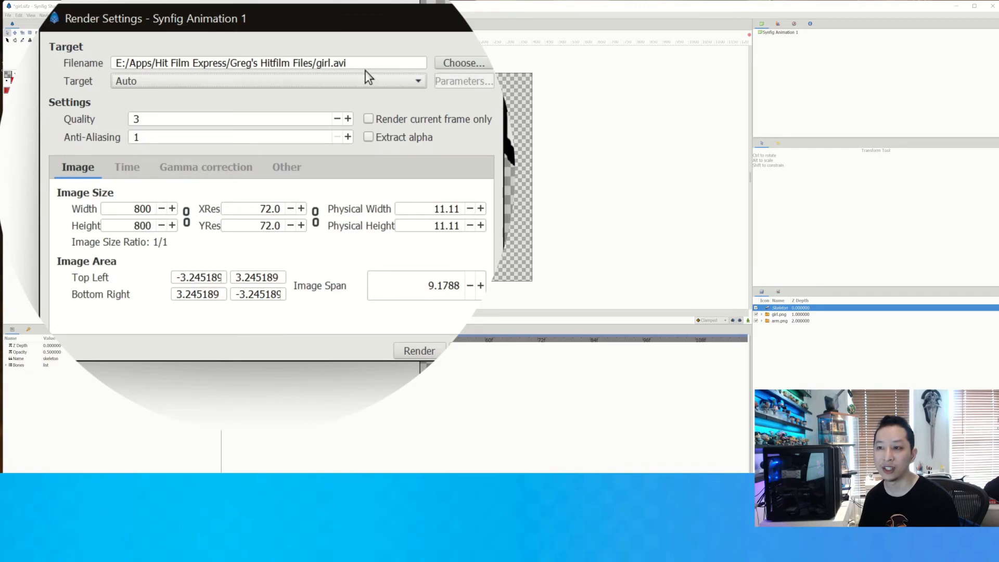
{"action": "left_click", "coordinate": [408, 87]}
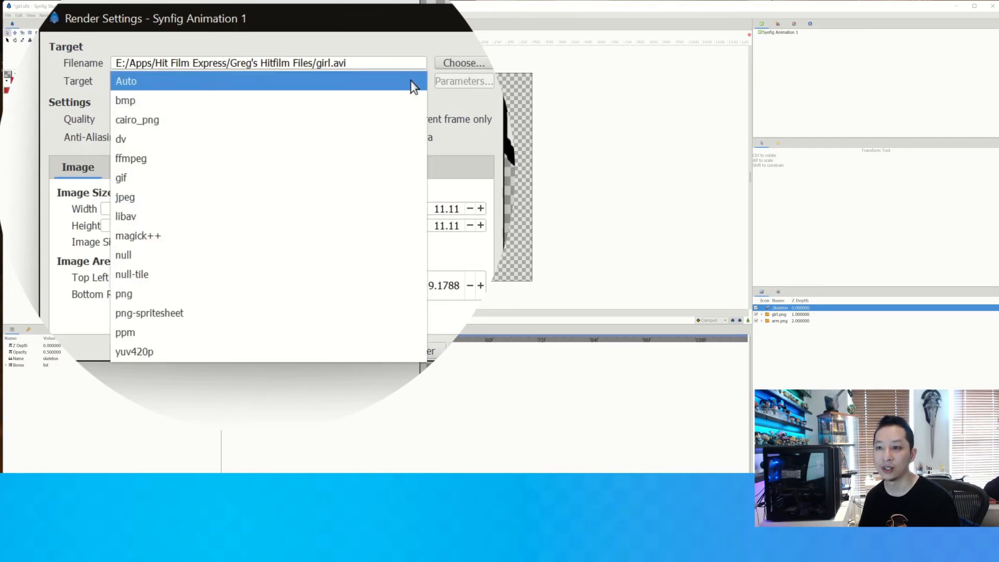
{"action": "left_click", "coordinate": [140, 178]}
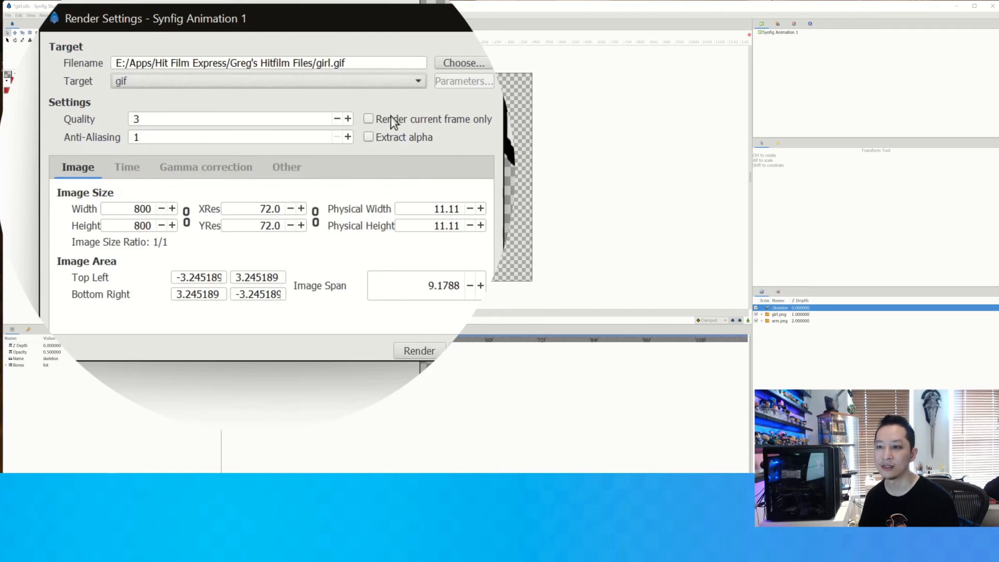
Set the render's end time to 12f and render the animation to girl.gif.
{"action": "left_click", "coordinate": [127, 171]}
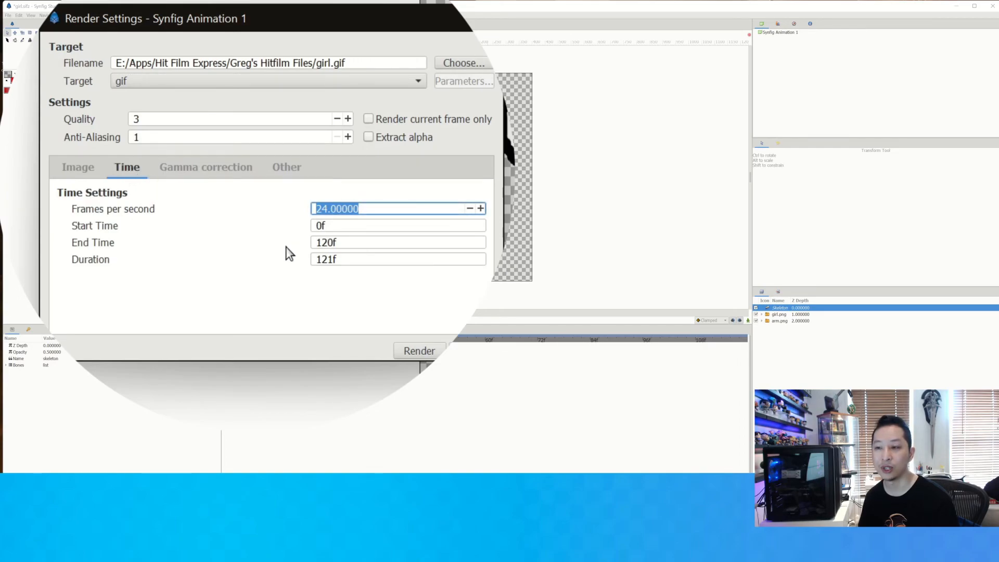
{"action": "left_click", "coordinate": [333, 241]}
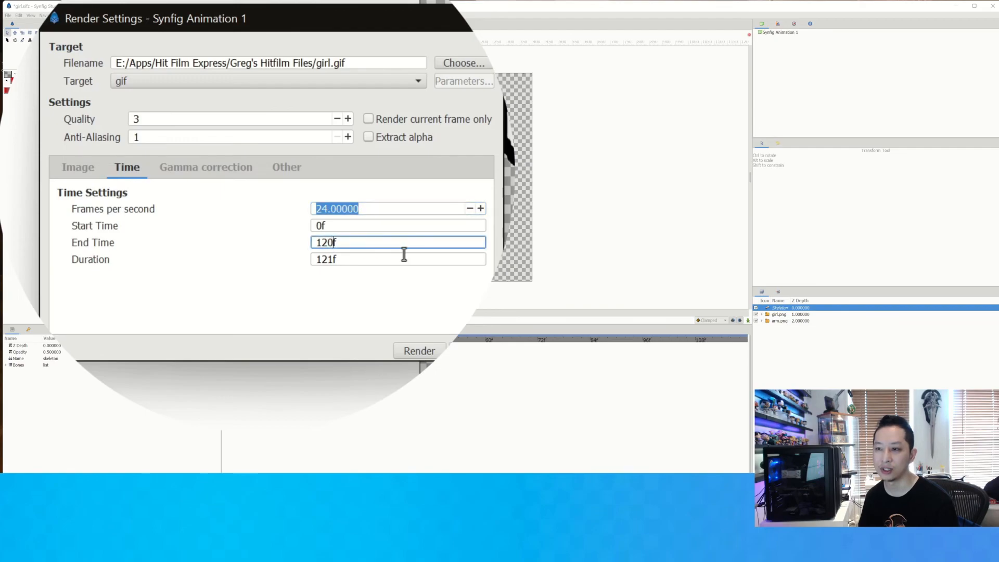
{"action": "key", "text": "BackSpace"}
{"action": "left_click", "coordinate": [378, 255]}
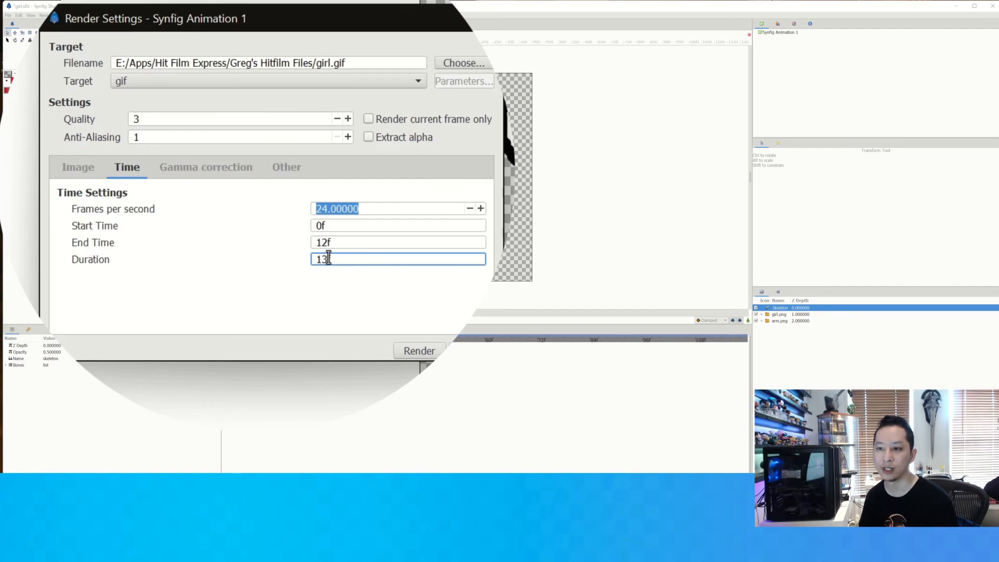
{"action": "left_click", "coordinate": [329, 238]}
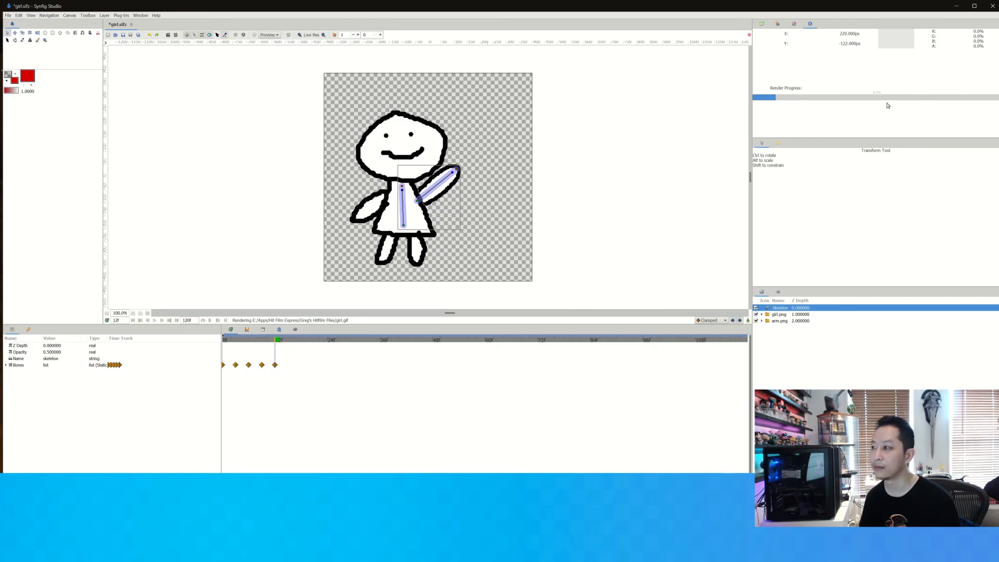
Switch to File Explorer, open the rendered girl.gif in Photos, and move the viewer window clear of the file list.
{"action": "key", "text": "alt+Tab"}
{"action": "key", "text": "alt+Tab"}
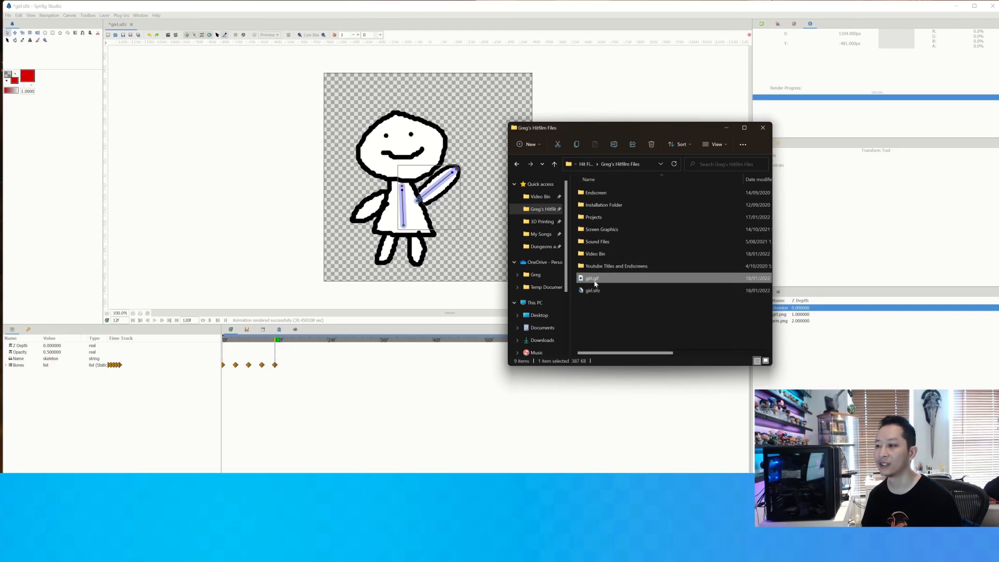
{"action": "mouse_move", "coordinate": [595, 283]}
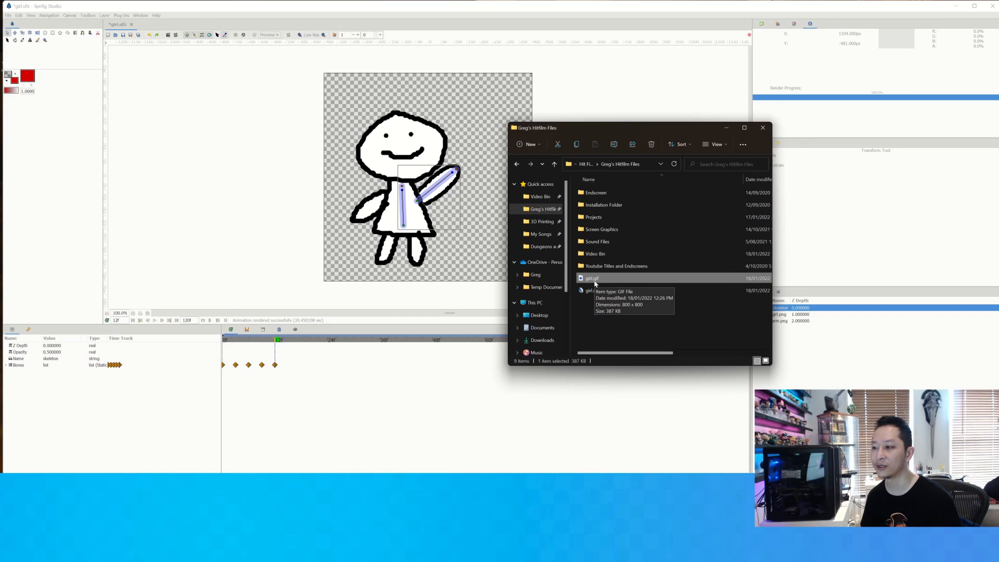
{"action": "double_click", "coordinate": [595, 283]}
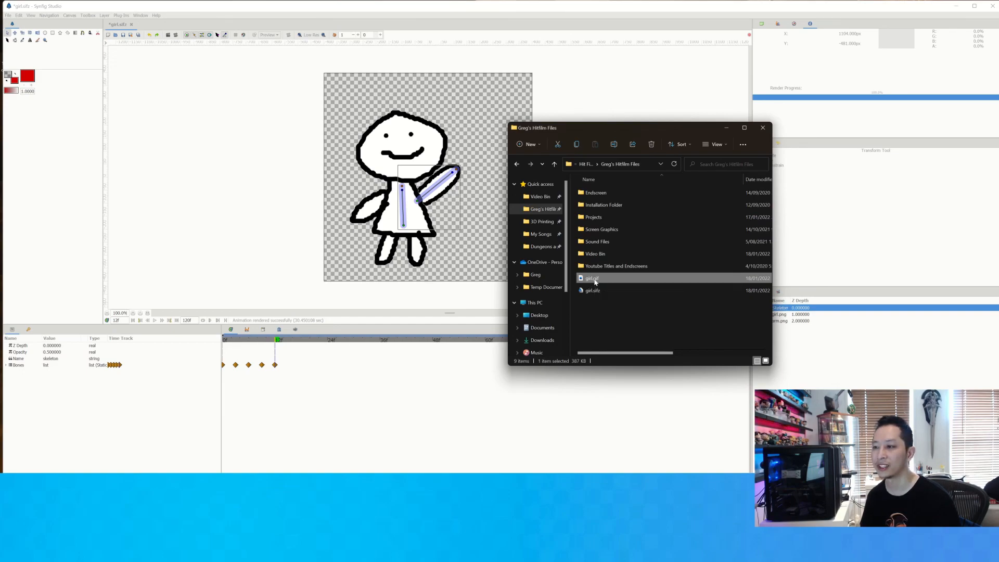
{"action": "left_click_drag", "start_coordinate": [429, 202], "coordinate": [279, 99]}
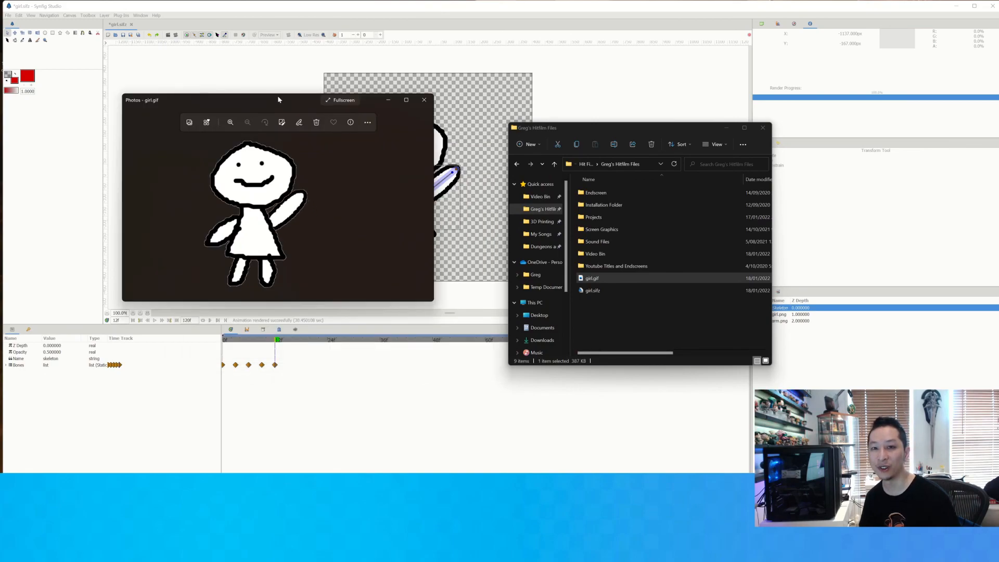